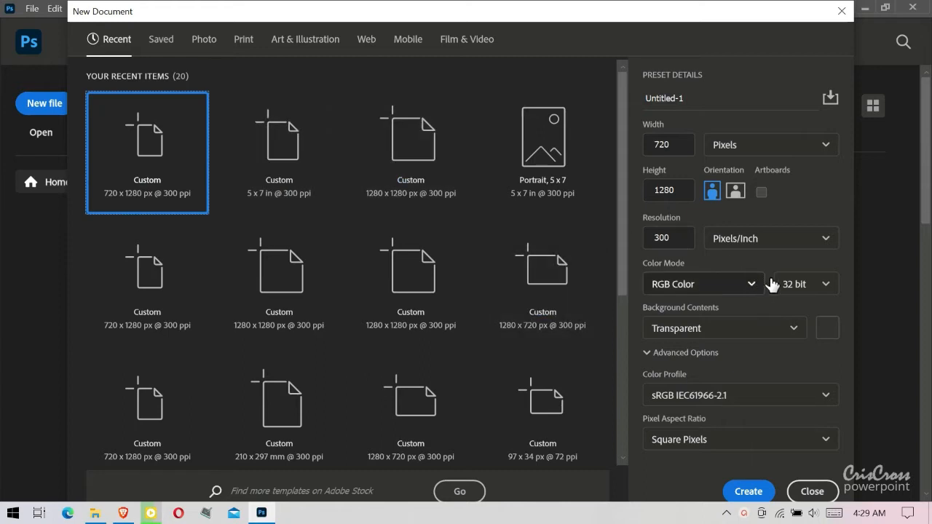
Create a 720 x 1280 px portrait document at 300 ppi in 32-bit RGB with a transparent background.
click(823, 285)
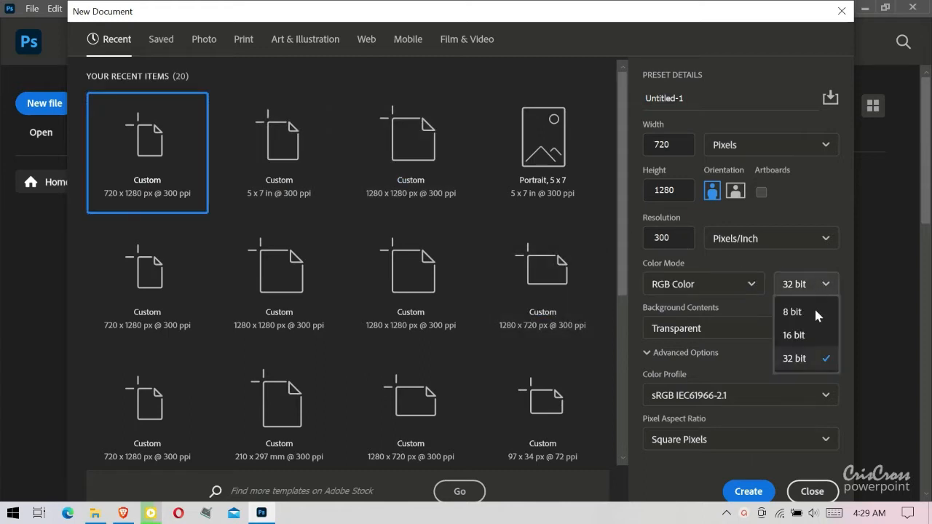
click(814, 357)
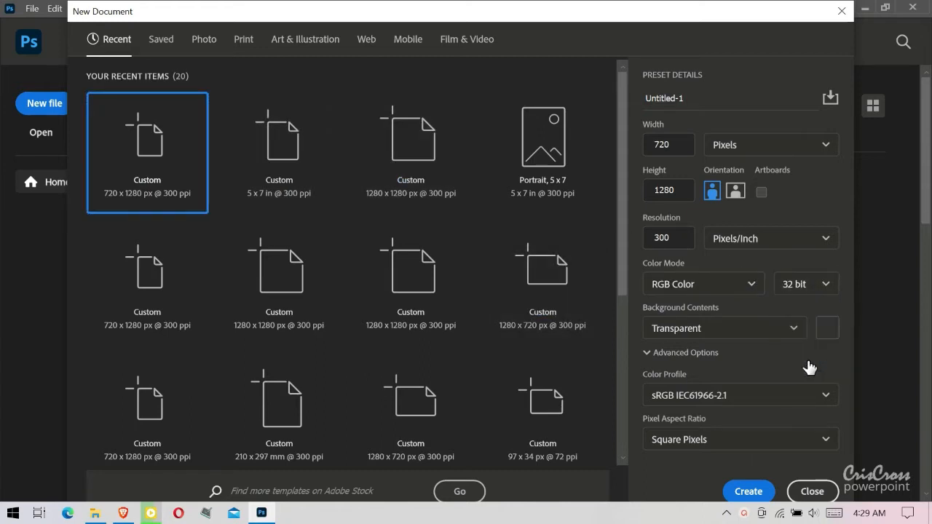
click(787, 328)
click(773, 433)
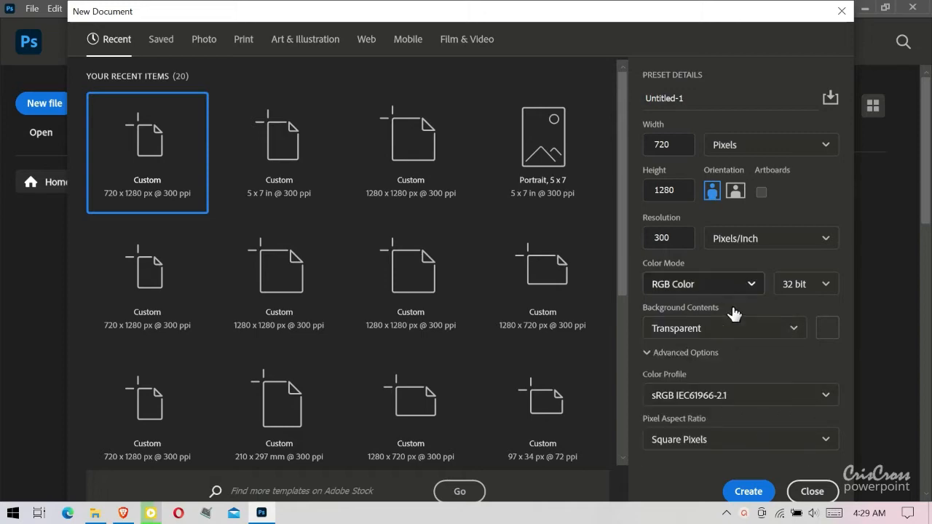
click(746, 492)
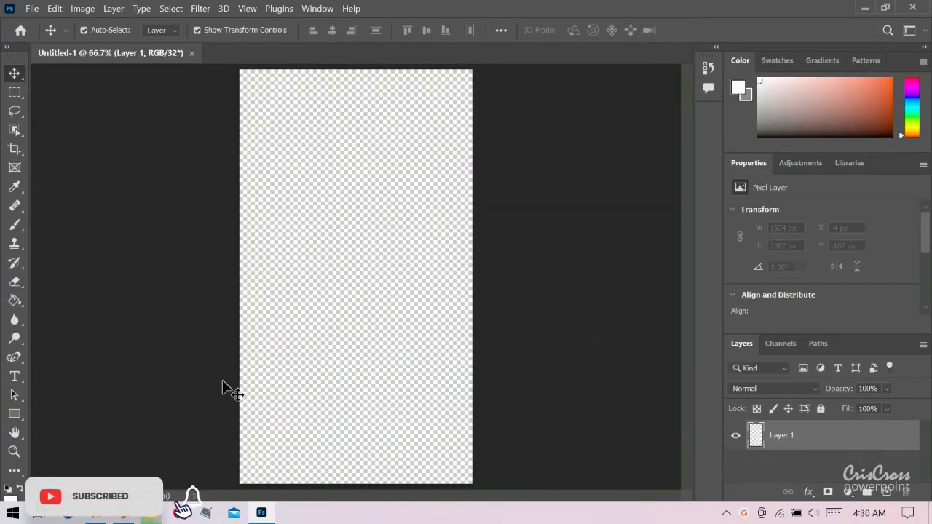
Place the photo of the woman in white leggings from the Pictures folder and enlarge it to 5.12% to cover the canvas.
click(96, 513)
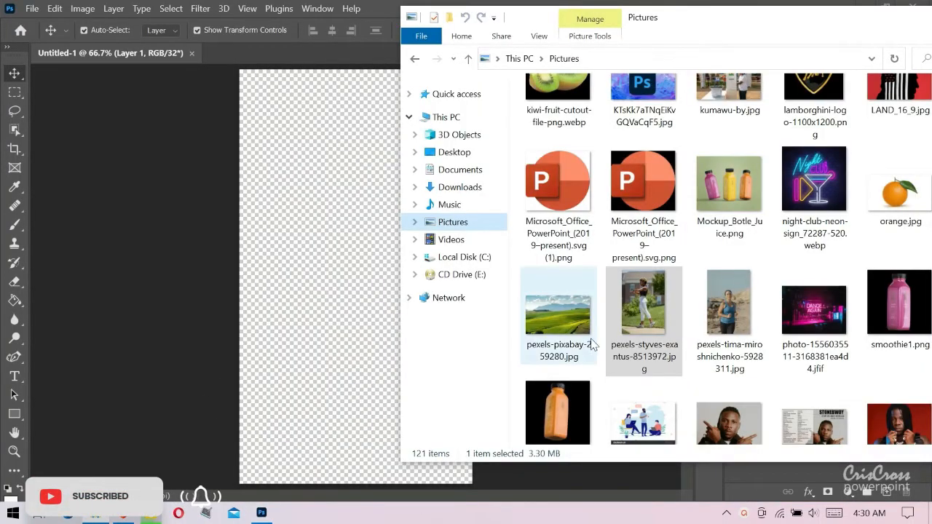
drag(637, 313, 335, 251)
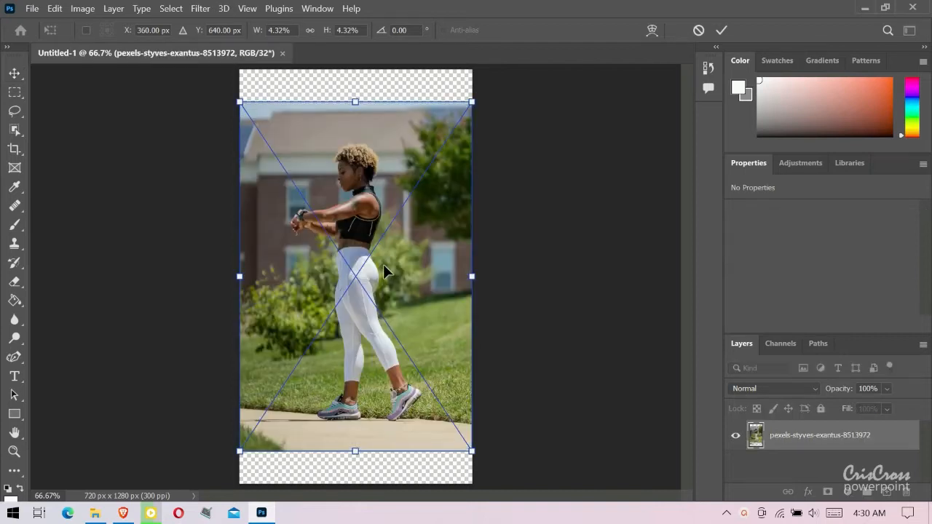
drag(384, 271, 371, 244)
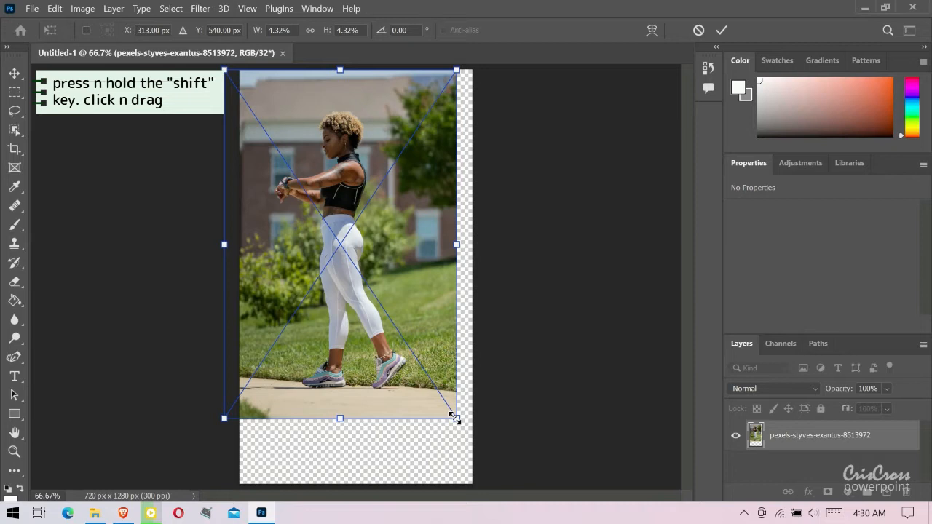
drag(459, 434, 487, 487)
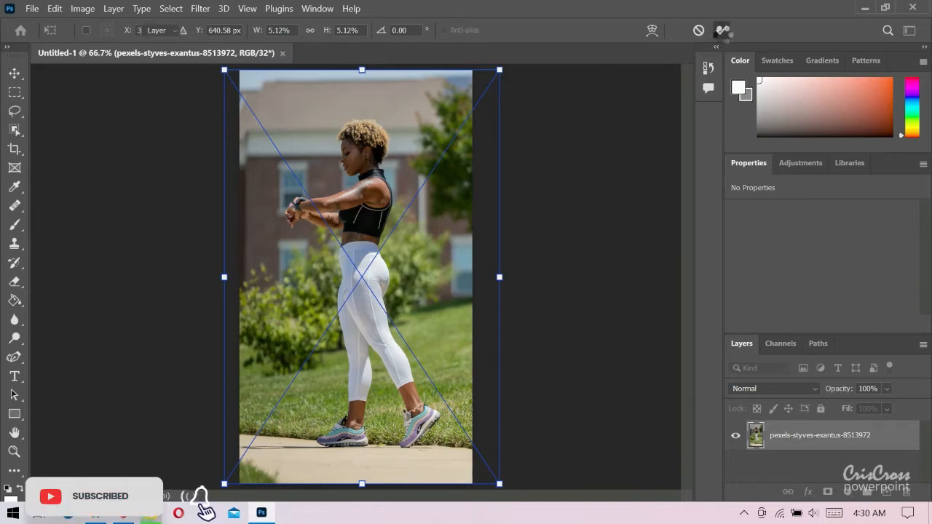
click(722, 34)
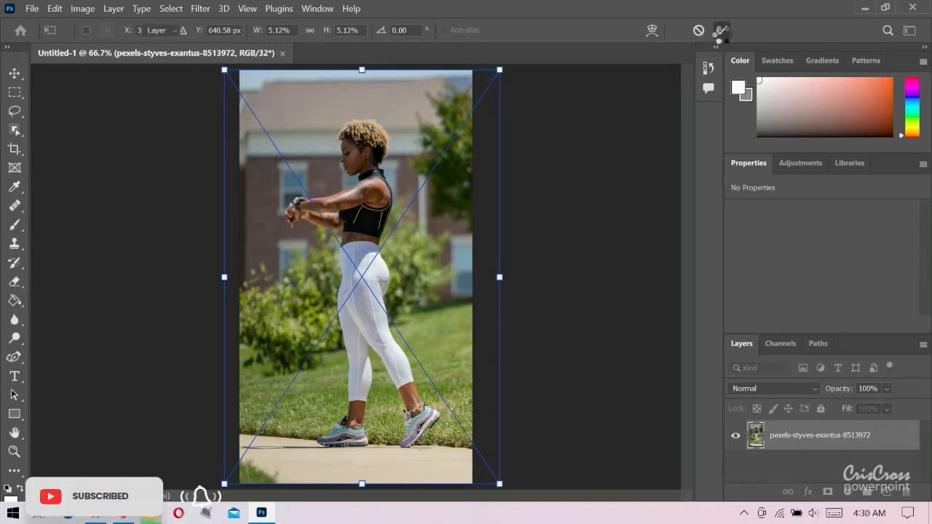
click(537, 144)
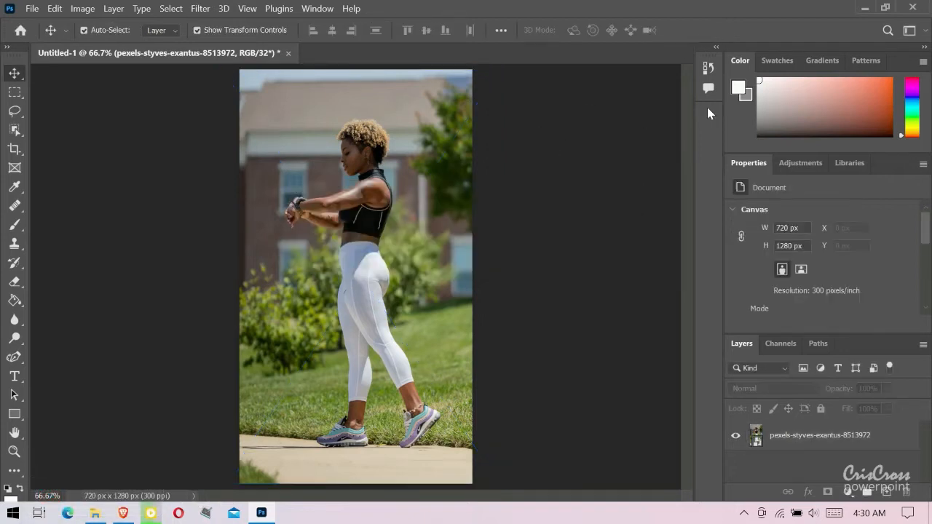
click(908, 32)
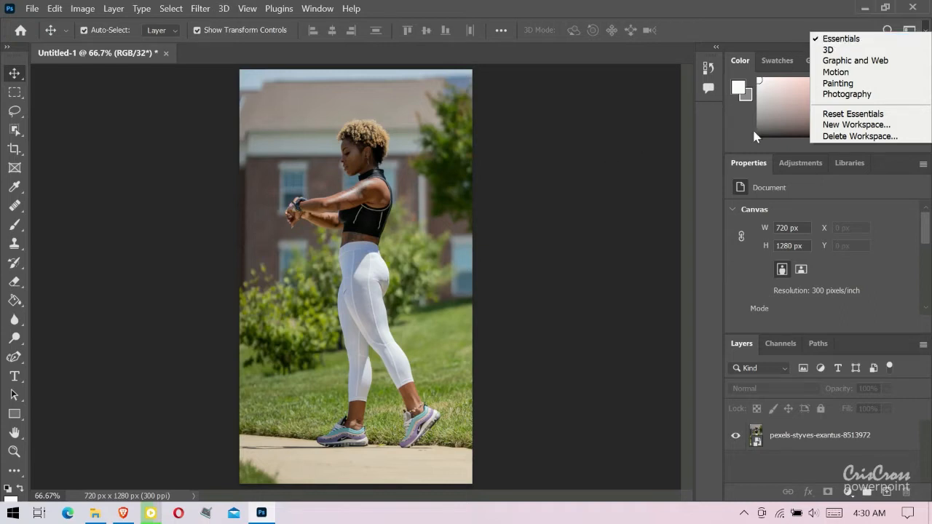
click(633, 144)
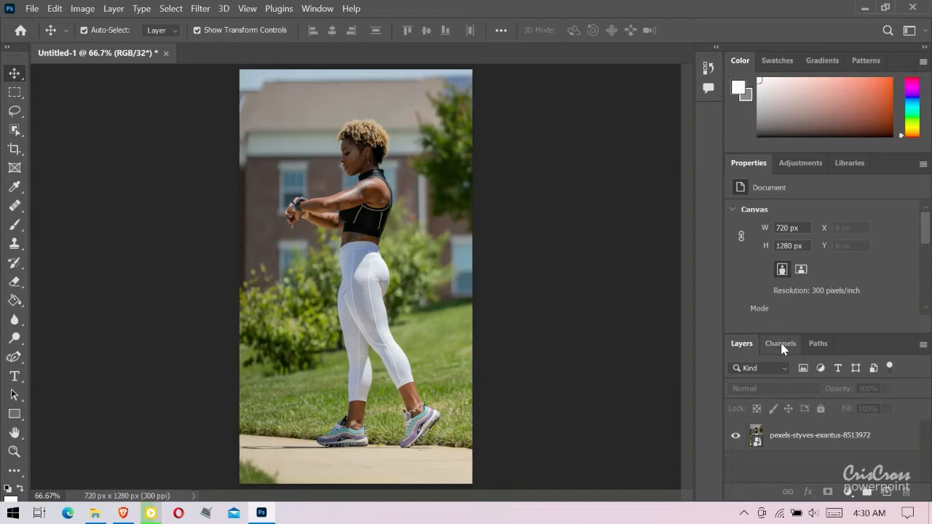
Rasterize the placed photo layer and duplicate it within the same document under the default copy name.
click(795, 437)
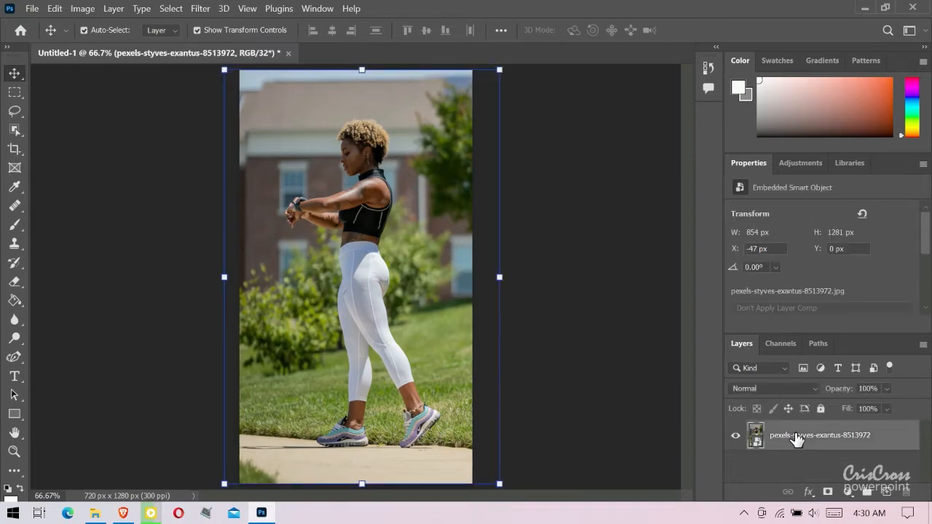
right_click(796, 437)
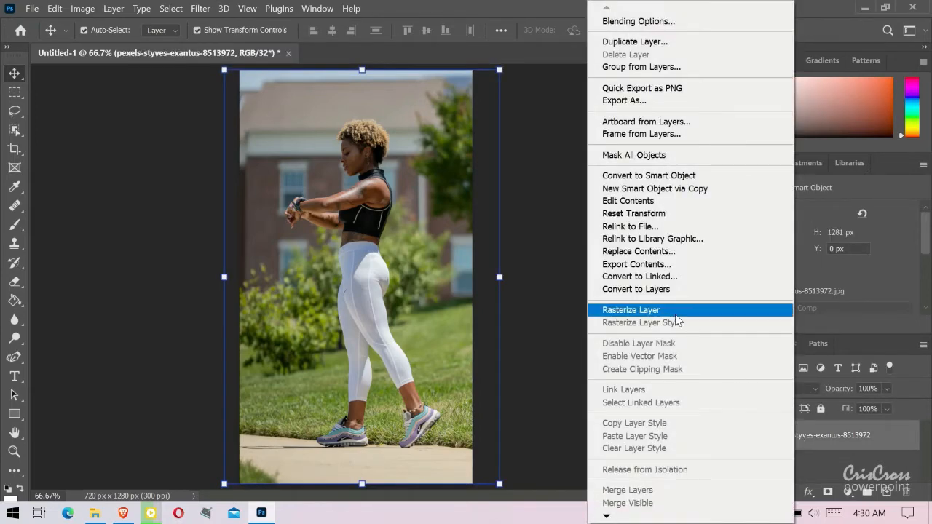
click(645, 310)
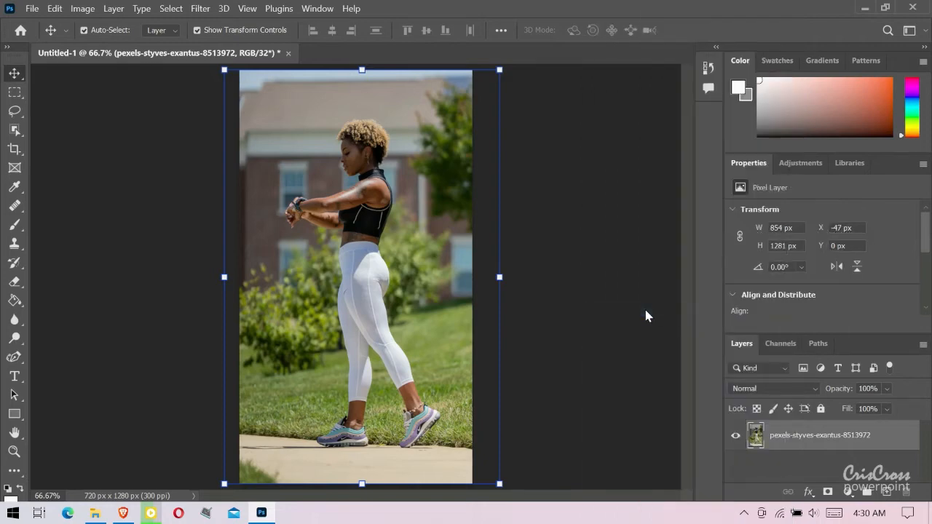
right_click(795, 443)
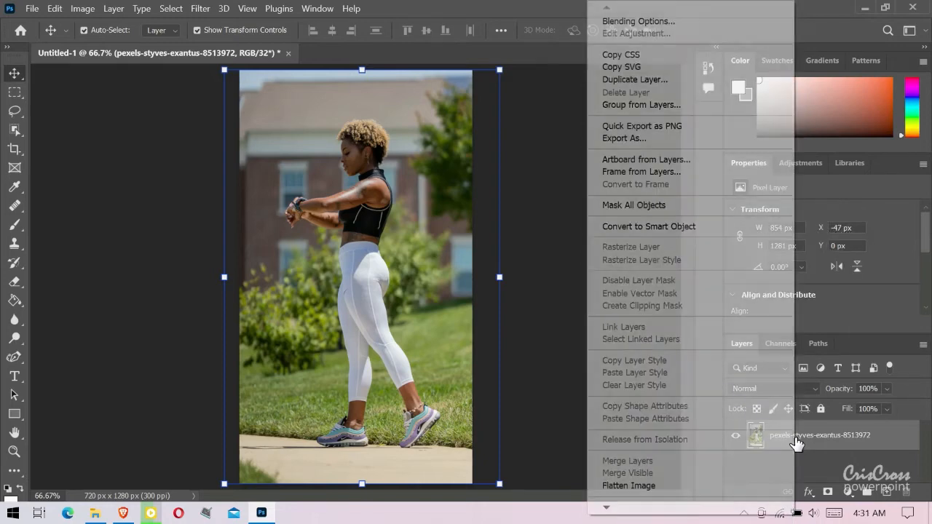
click(637, 80)
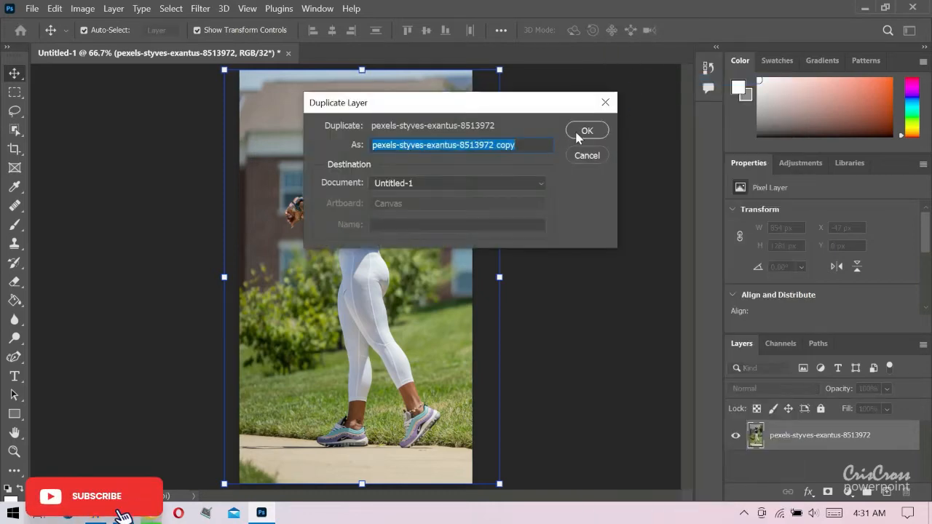
click(583, 133)
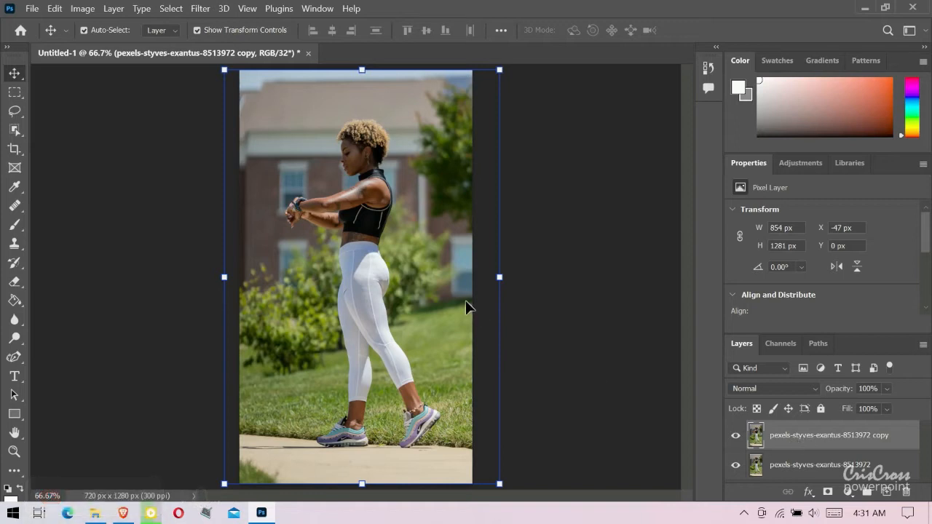
Add the horizontal text "RUNNER" across the upper part of the photo.
click(15, 377)
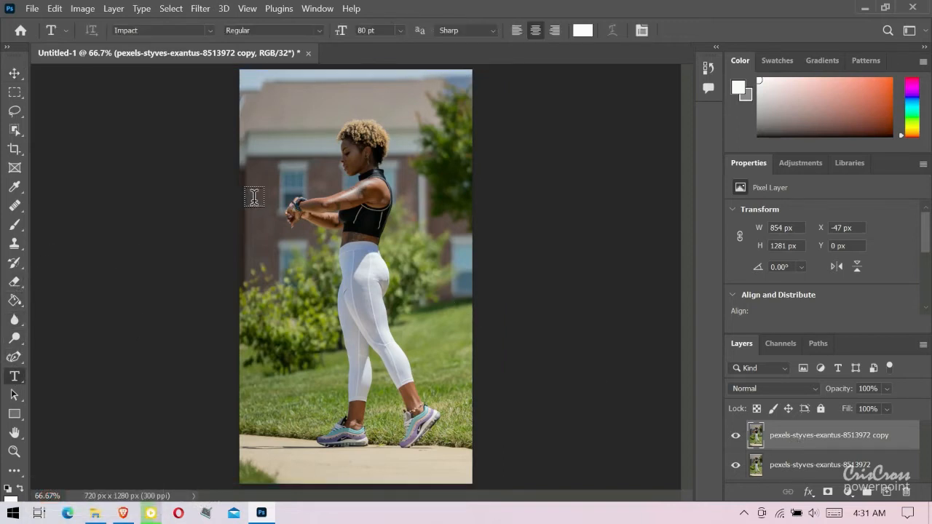
click(296, 193)
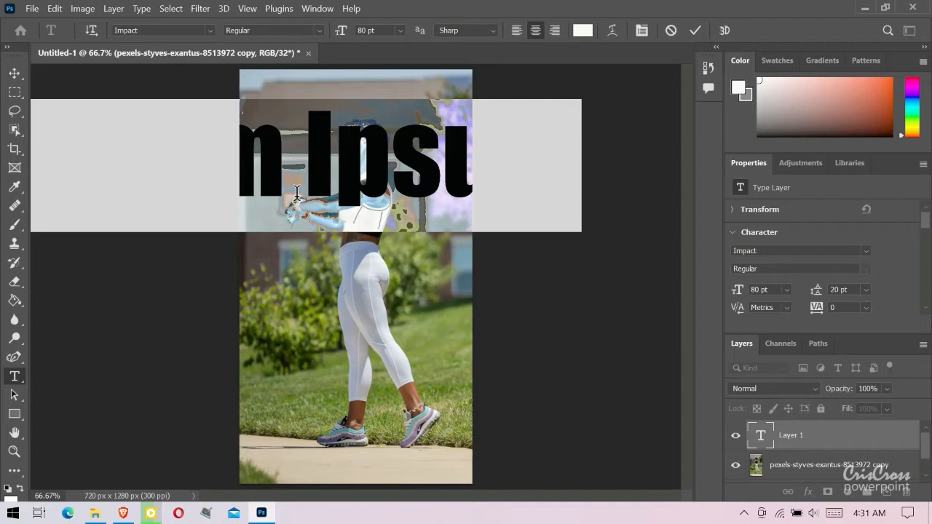
text(R)
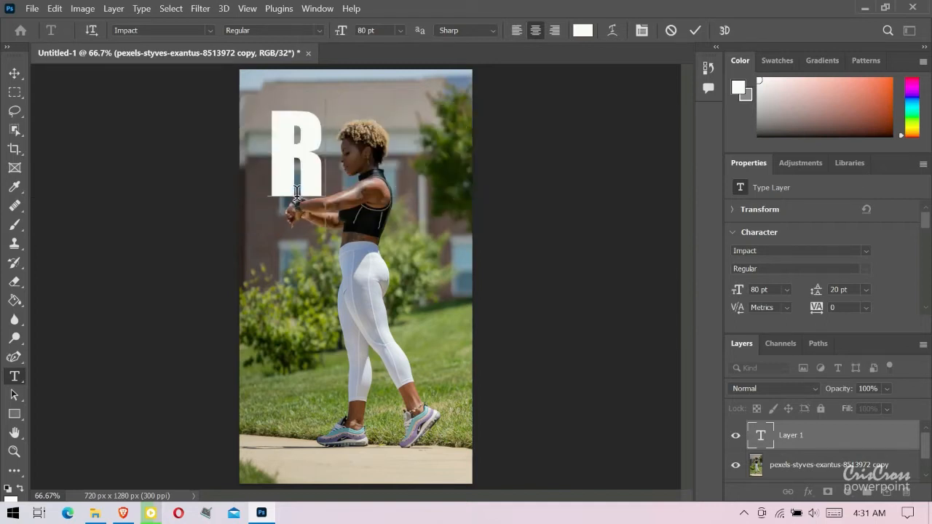
text(U)
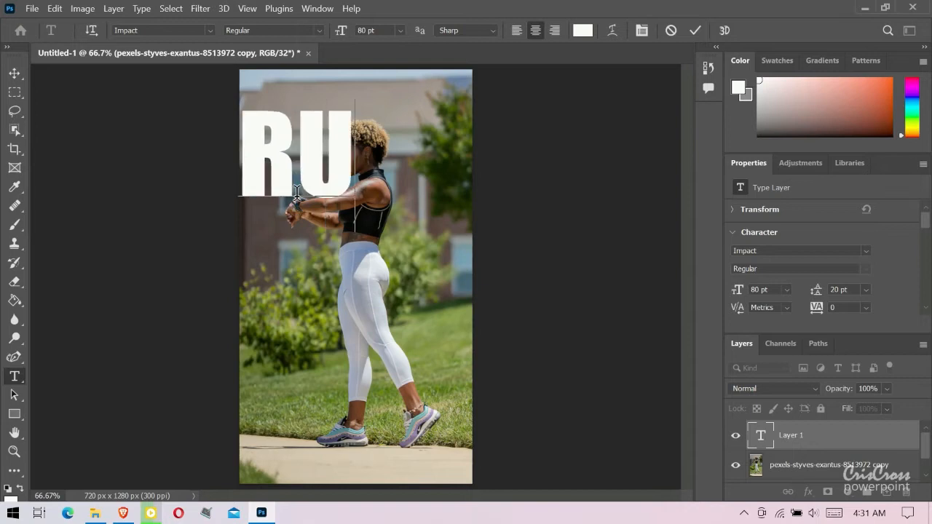
text(N)
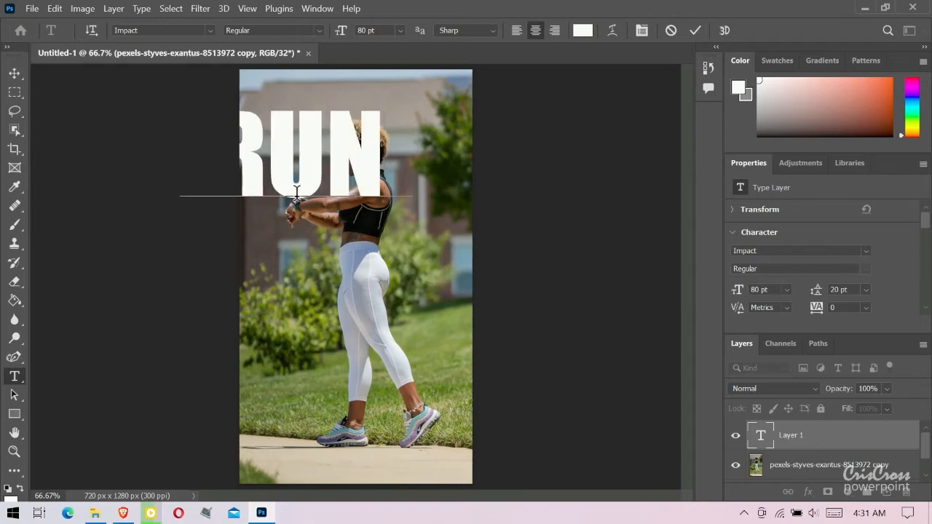
text(N)
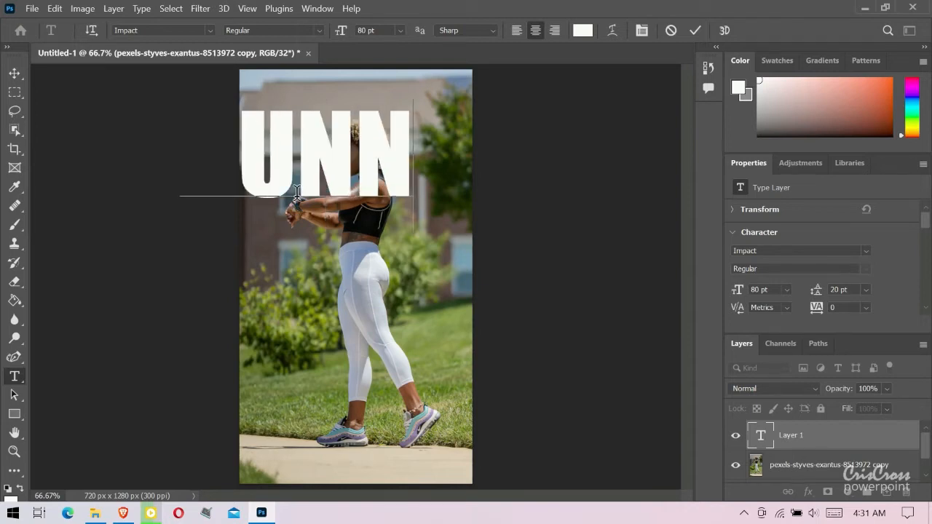
text(ER)
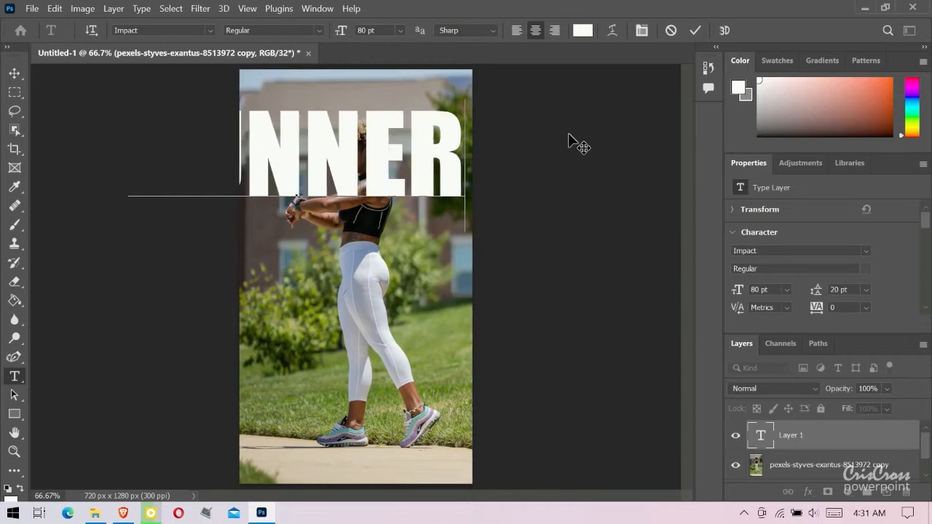
click(694, 31)
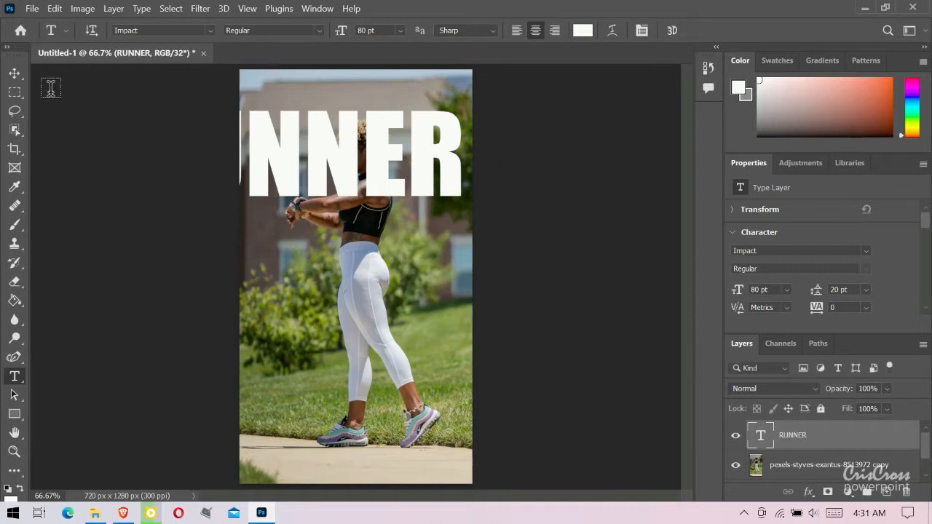
Set the RUNNER text's size to 72 pt and move it down over the woman's upper body.
click(15, 75)
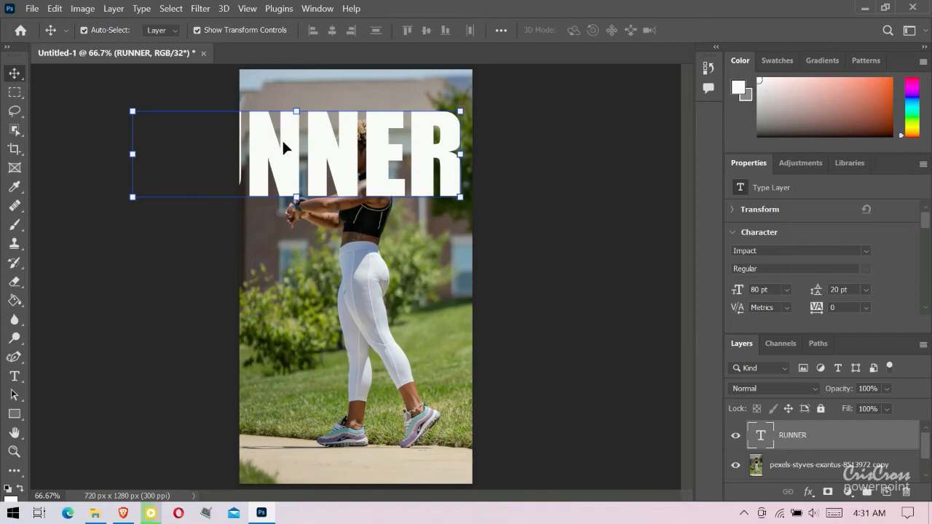
drag(283, 147, 312, 175)
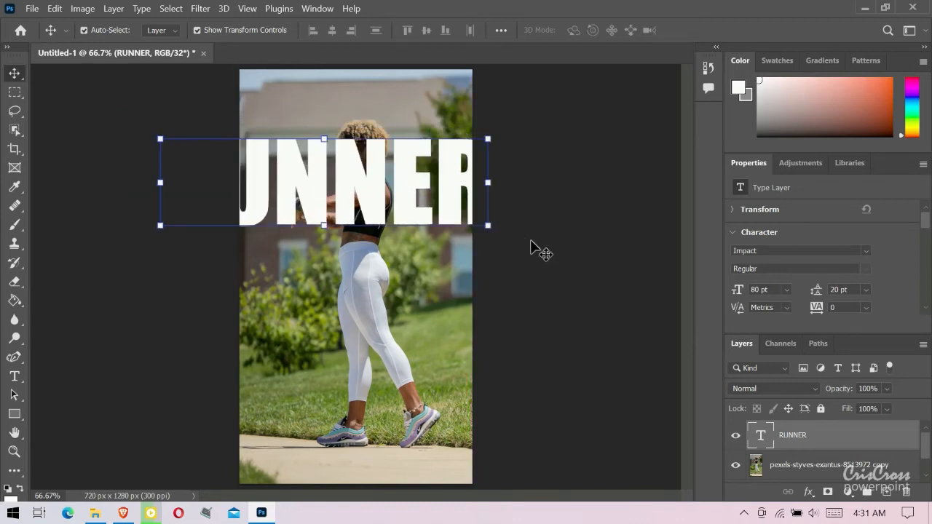
click(785, 291)
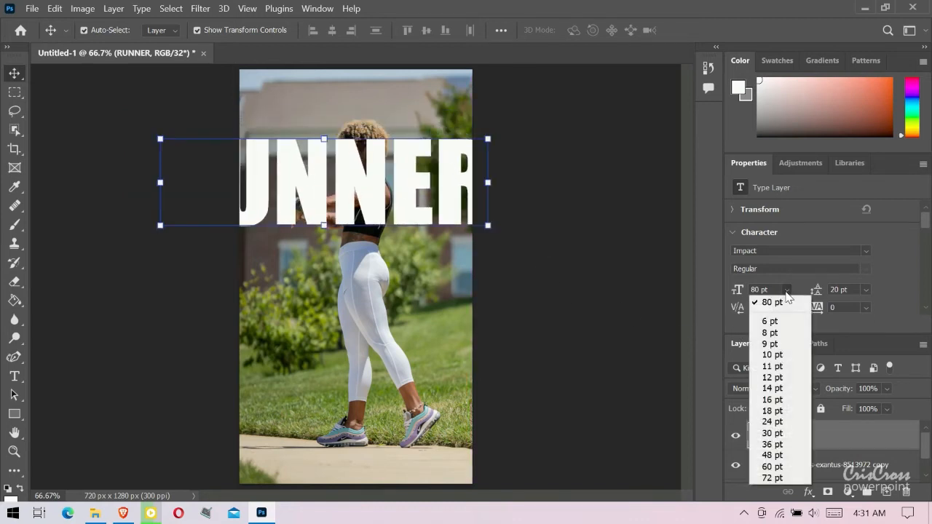
click(772, 477)
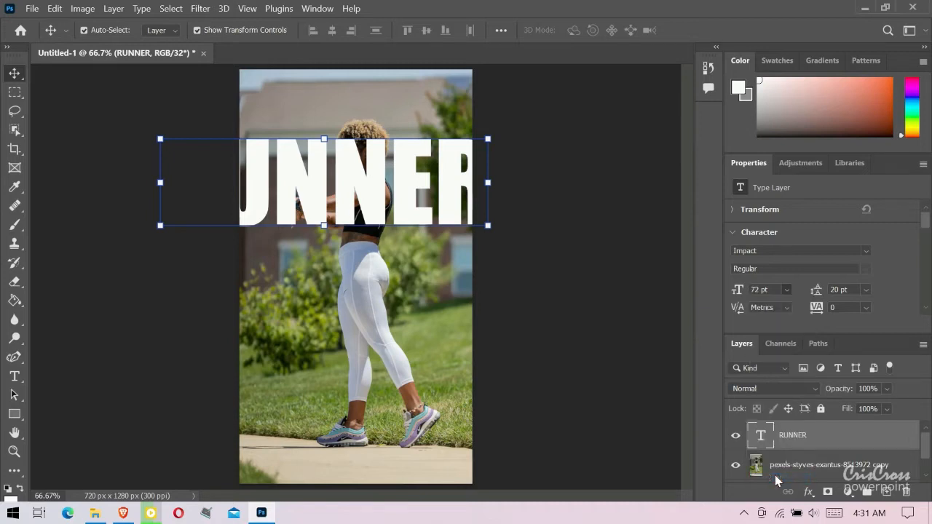
drag(327, 188, 357, 203)
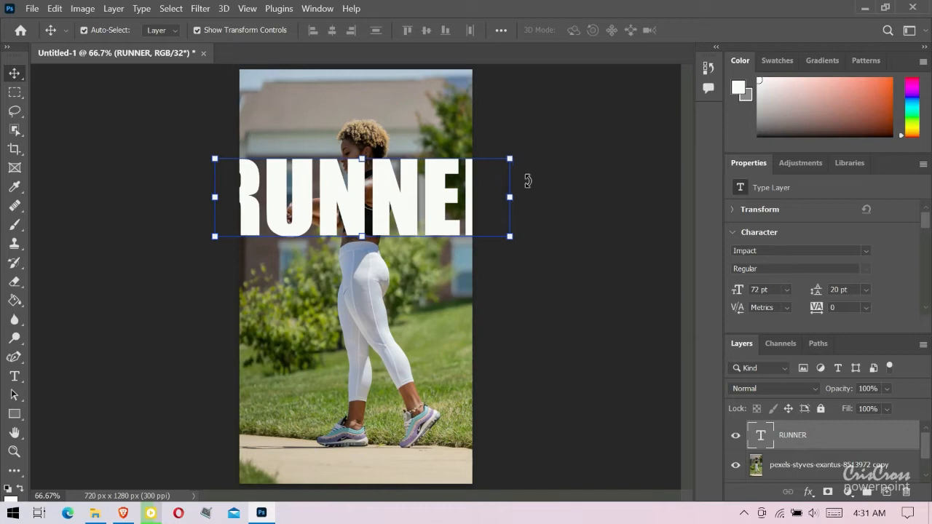
Rotate the RUNNER text about 90.56° clockwise so it reads downward, and move it fully inside the canvas over the woman.
click(538, 209)
drag(541, 240, 478, 346)
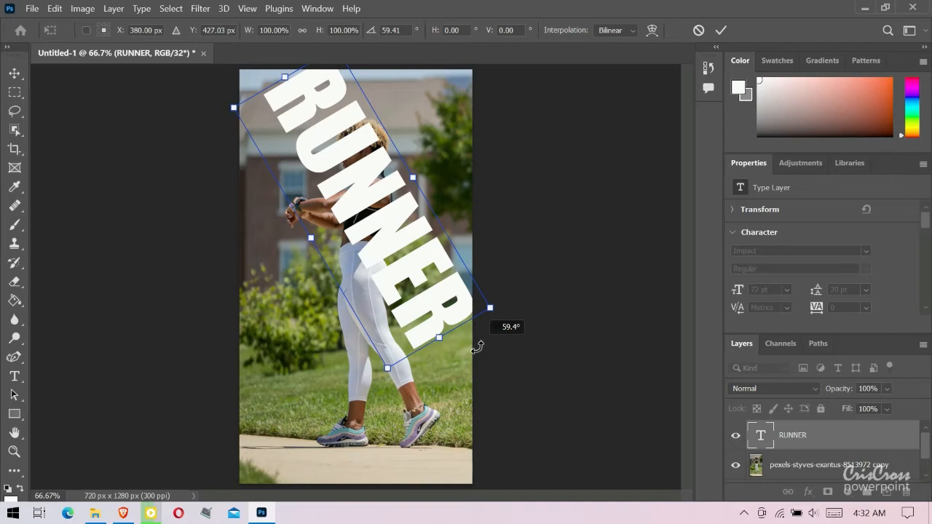
drag(478, 347, 391, 395)
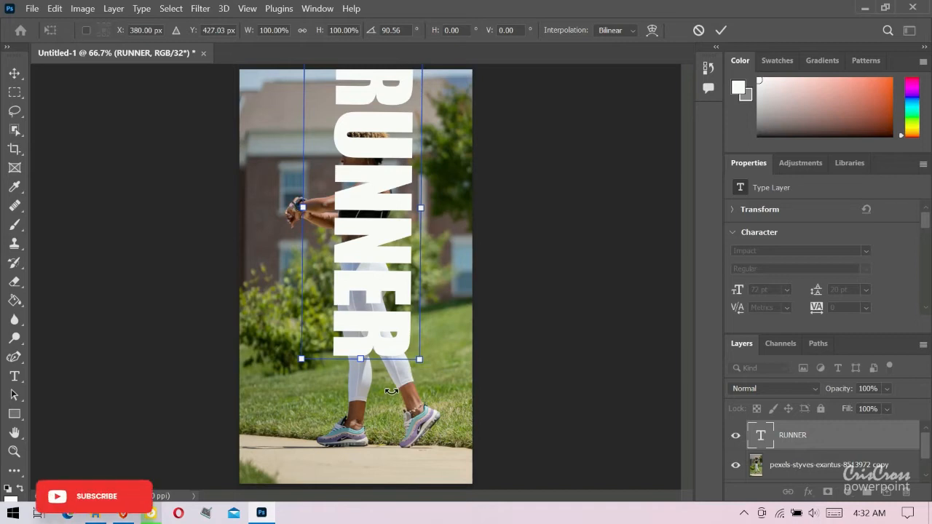
click(719, 30)
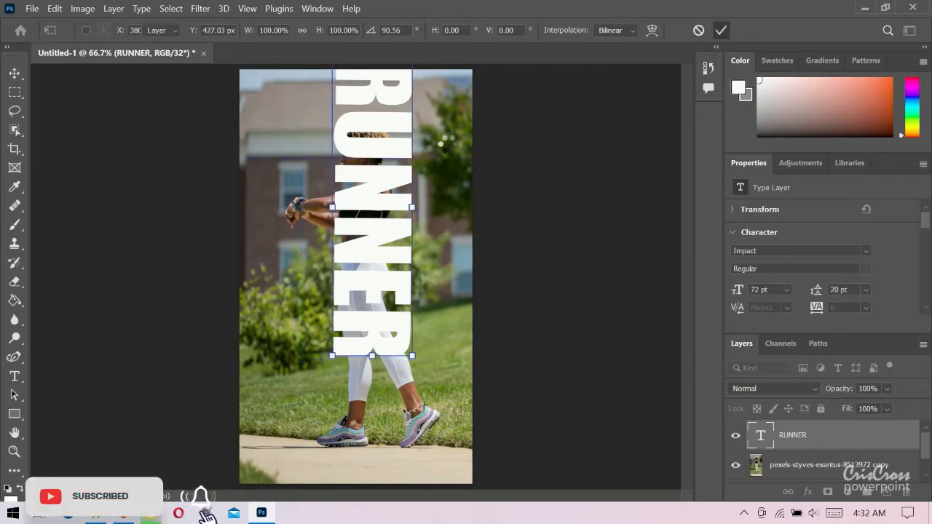
drag(375, 150, 350, 194)
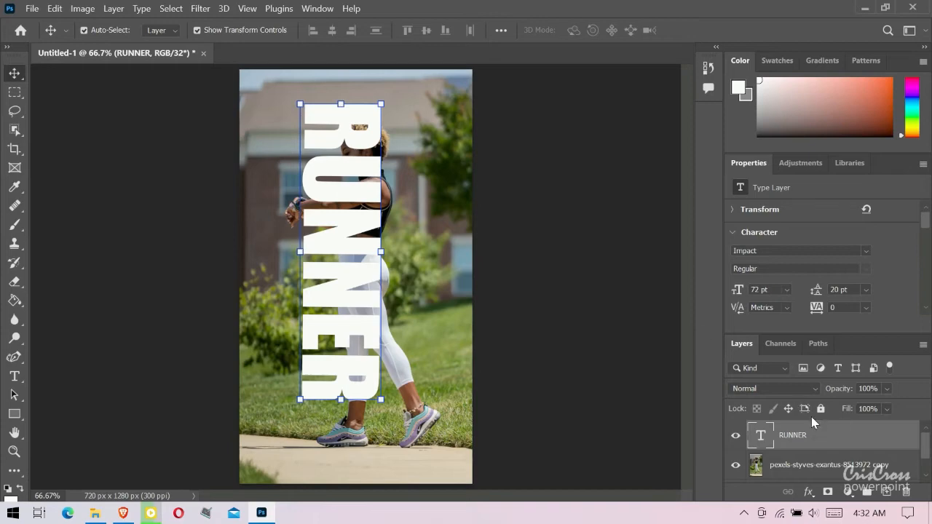
Duplicate the RUNNER text layer within the same document under the default copy name.
right_click(813, 441)
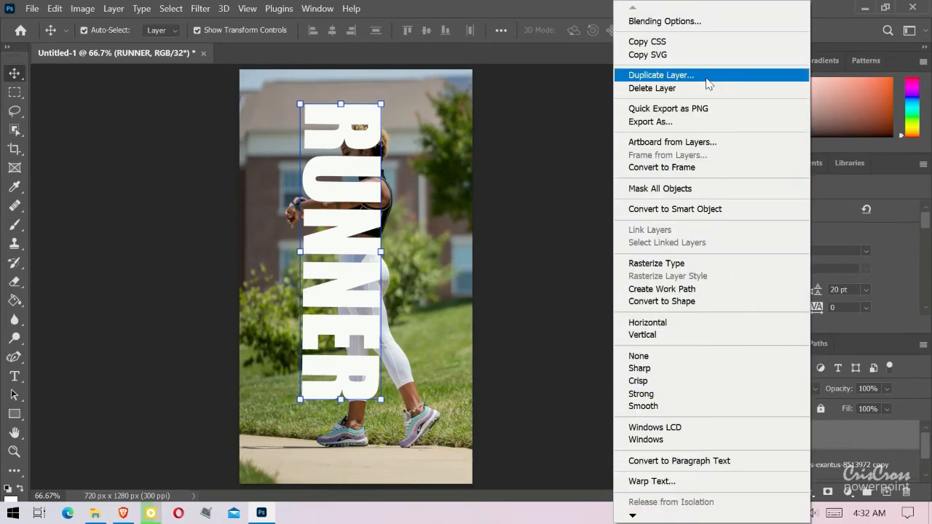
click(706, 78)
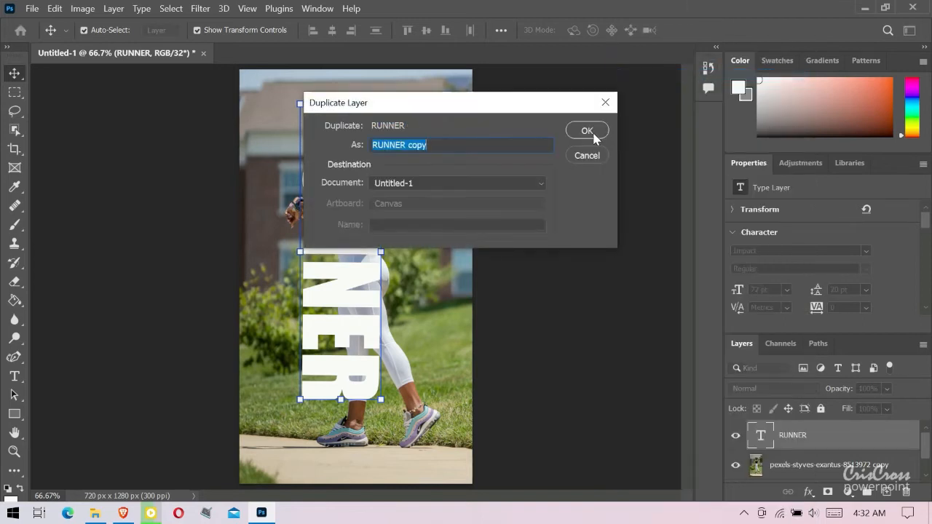
click(594, 136)
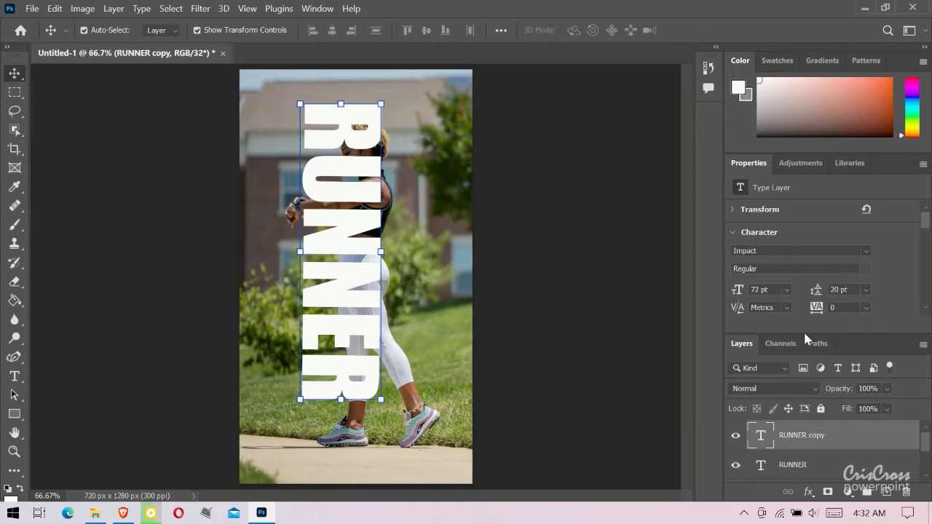
Remove the background from the duplicated photo layer with the Remove Background quick action.
drag(804, 335, 805, 278)
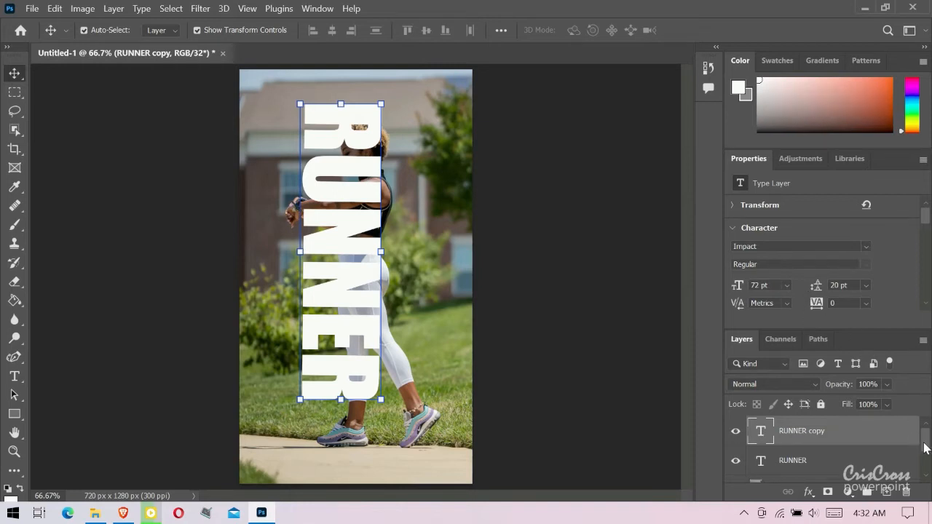
drag(926, 448, 925, 467)
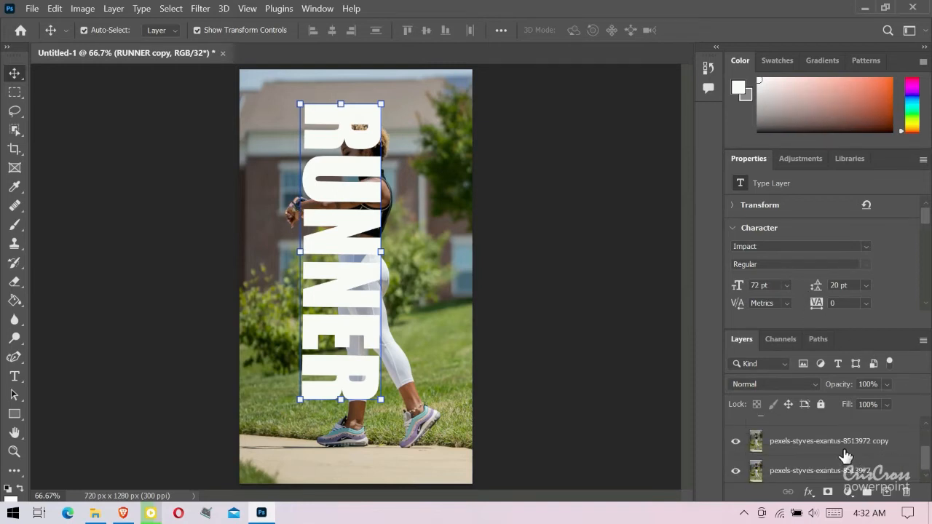
click(828, 450)
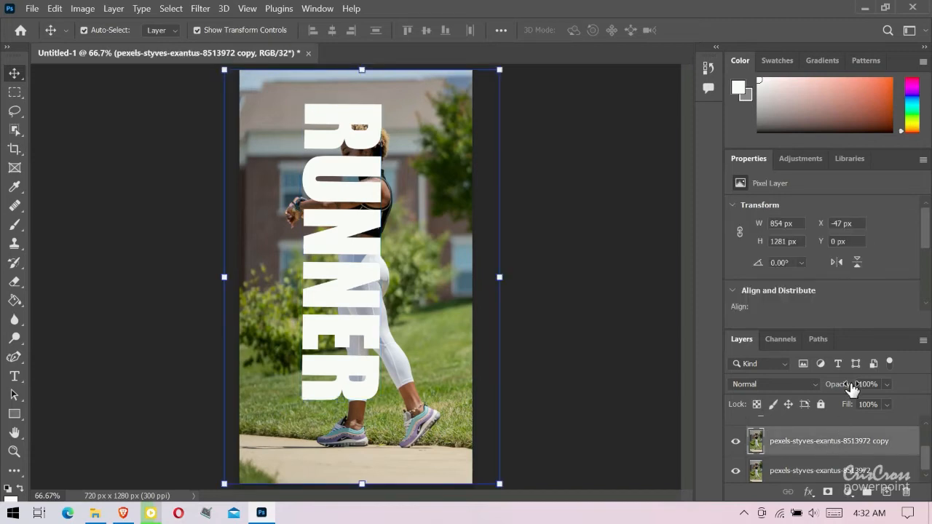
click(926, 306)
click(926, 306)
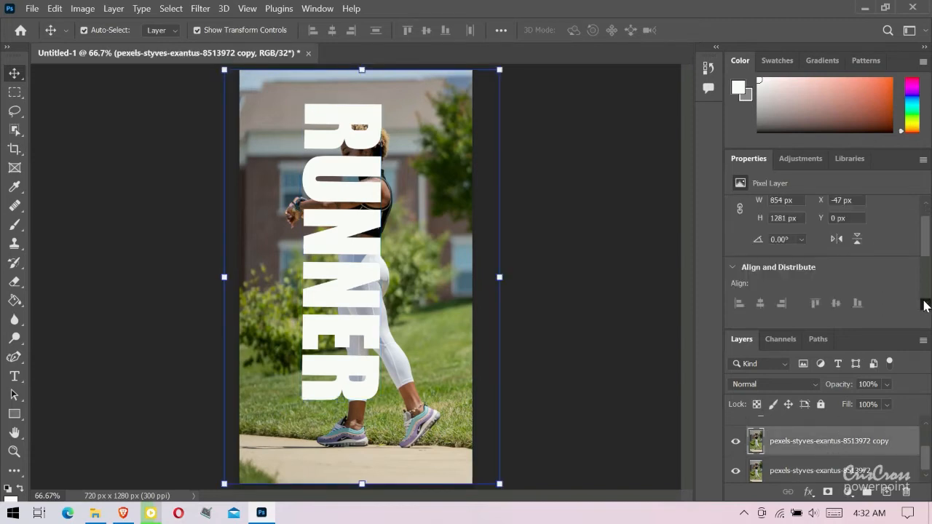
click(926, 306)
click(927, 306)
click(926, 306)
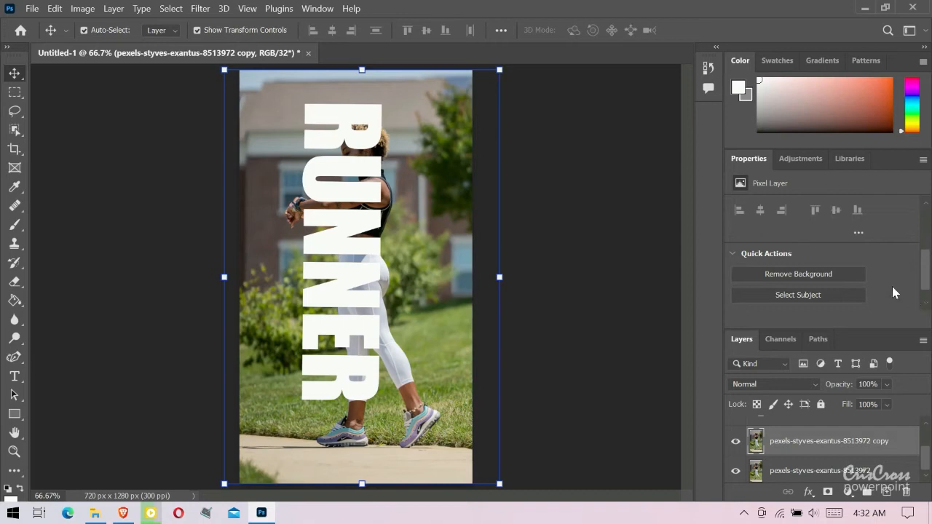
click(806, 281)
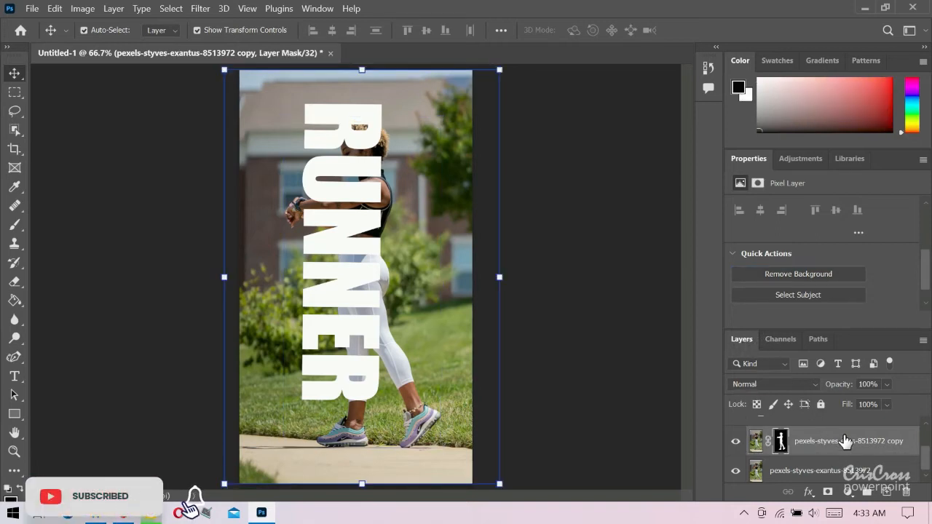
Reorder the RUNNER copy text layer so it sits between the masked photo copy and the original photo.
scroll(928, 457, up, 3)
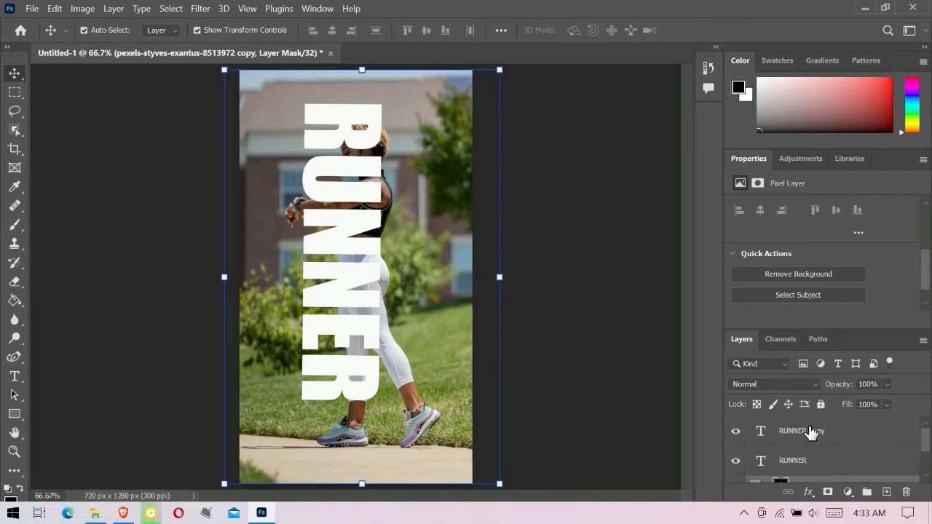
drag(810, 431, 810, 463)
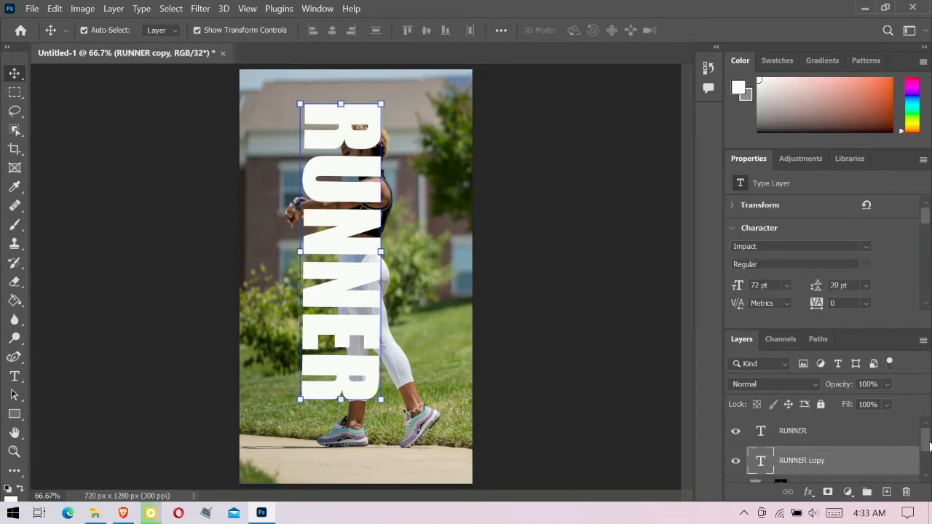
scroll(929, 447, down, 1)
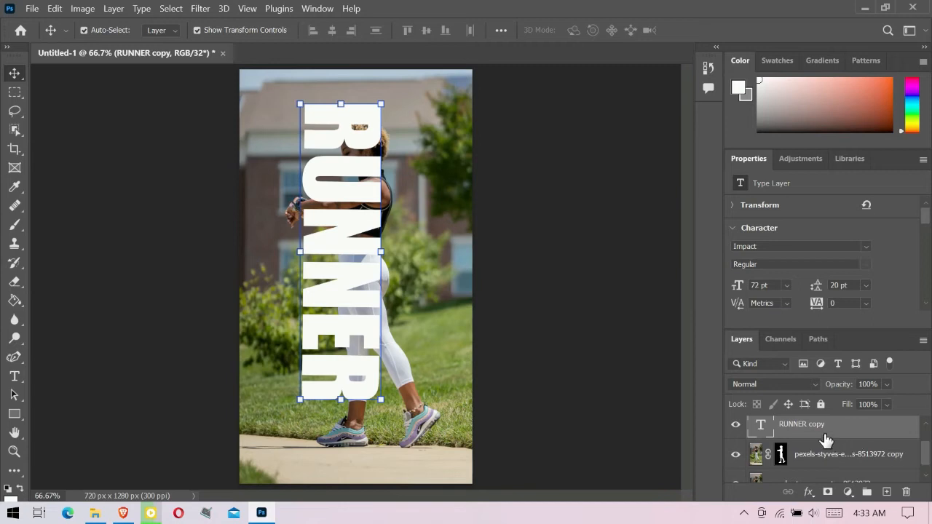
drag(809, 431, 804, 456)
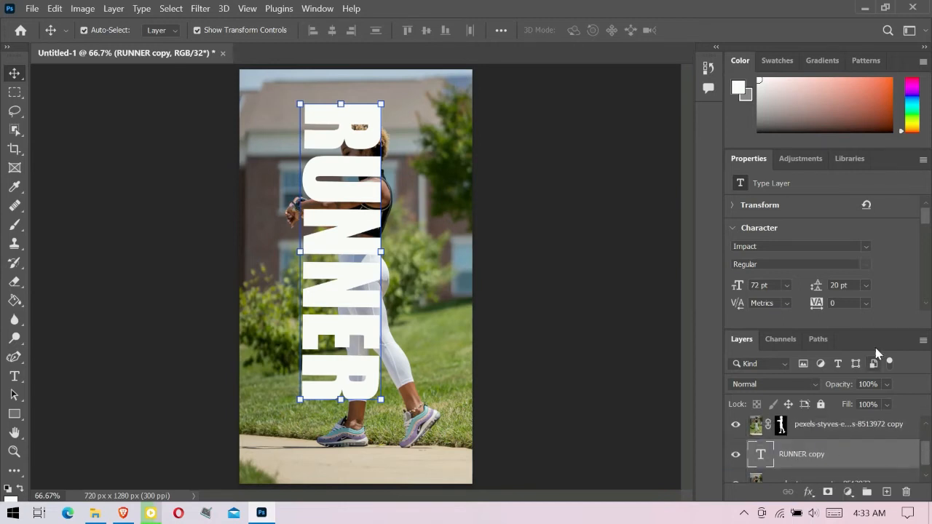
Close the Color panel group and enlarge the Layers panel to fit all four layers.
click(923, 160)
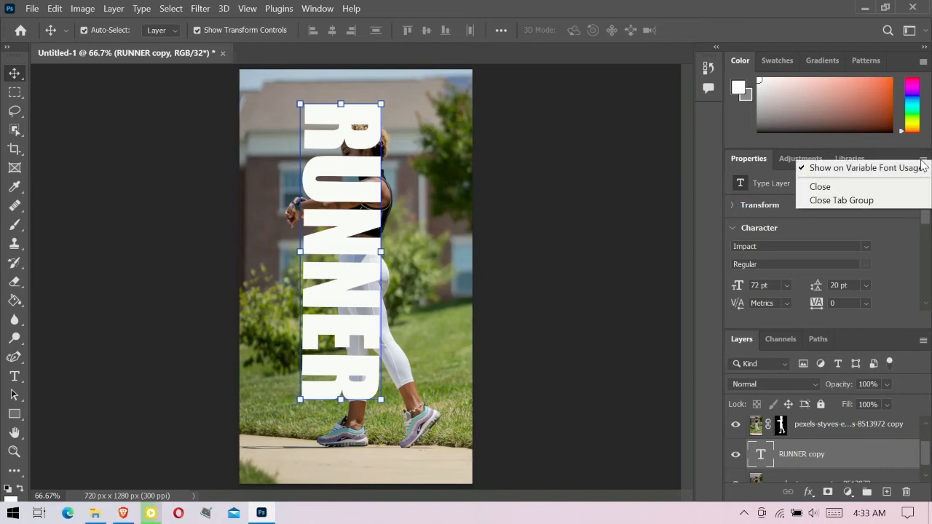
click(922, 65)
click(923, 63)
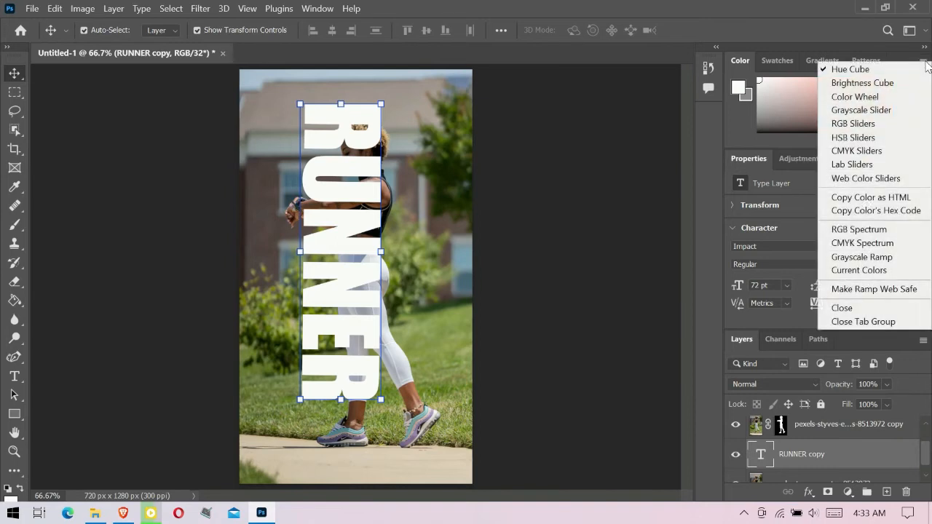
click(882, 321)
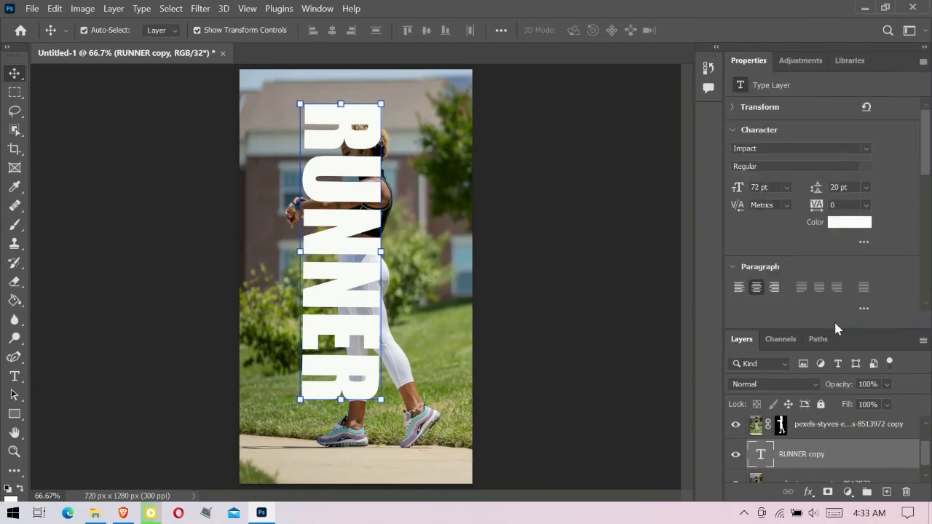
drag(833, 329, 827, 217)
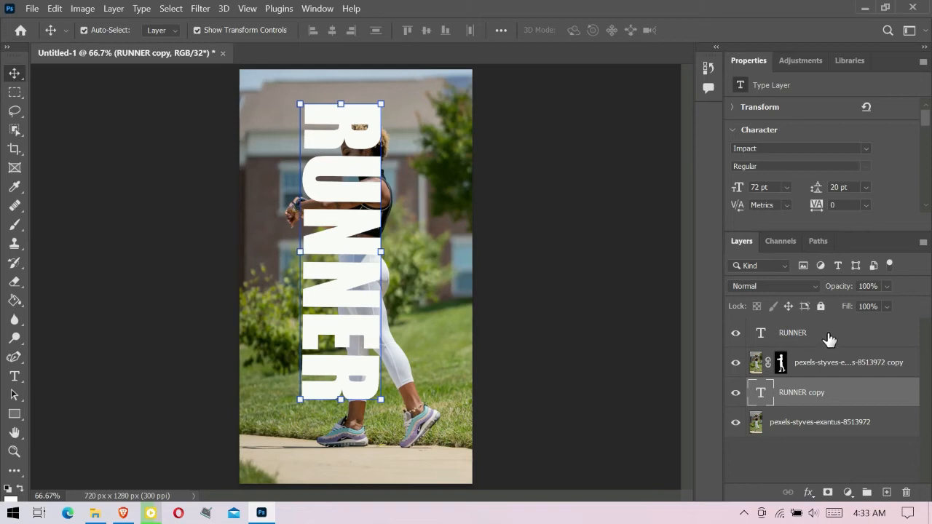
Set the fill of the topmost RUNNER text layer to 0%.
click(829, 337)
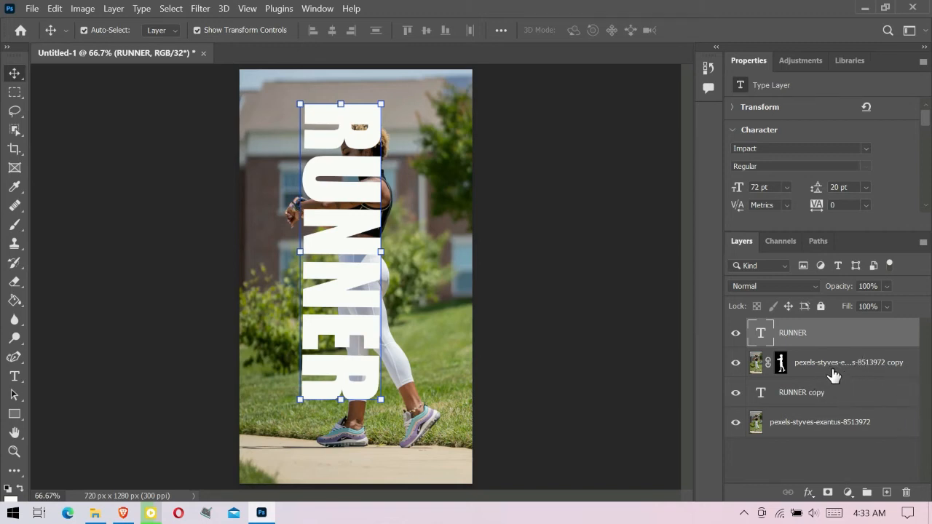
click(886, 307)
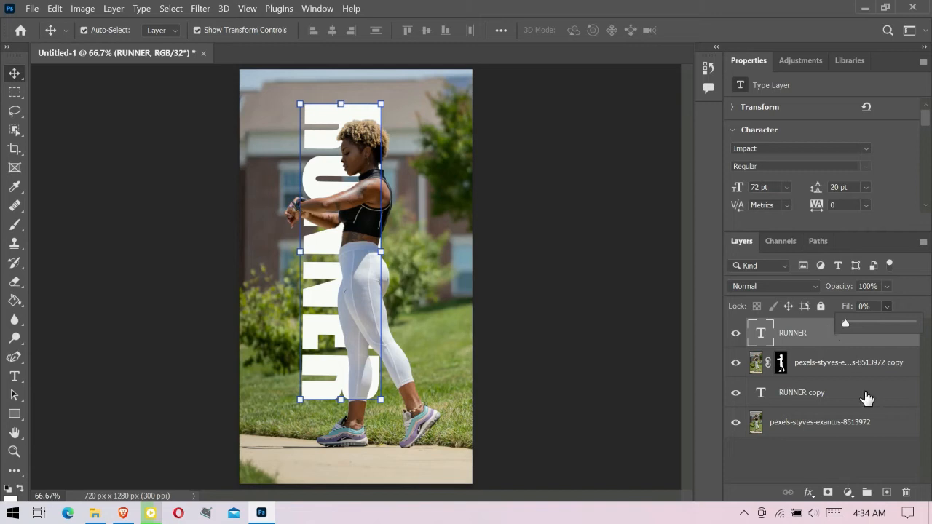
click(900, 312)
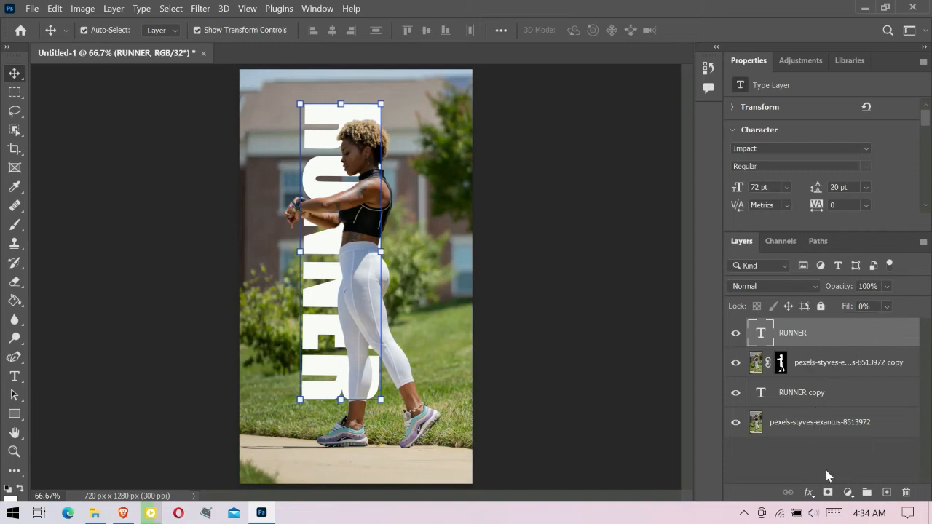
Add a 5 px inside stroke in near-white (RGB 252, 248, 248) to the topmost RUNNER text layer.
click(812, 495)
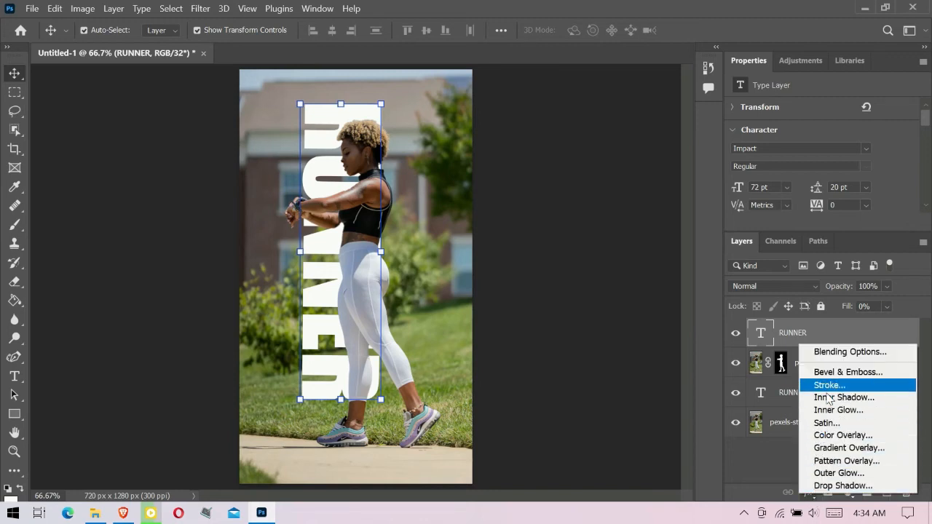
click(828, 388)
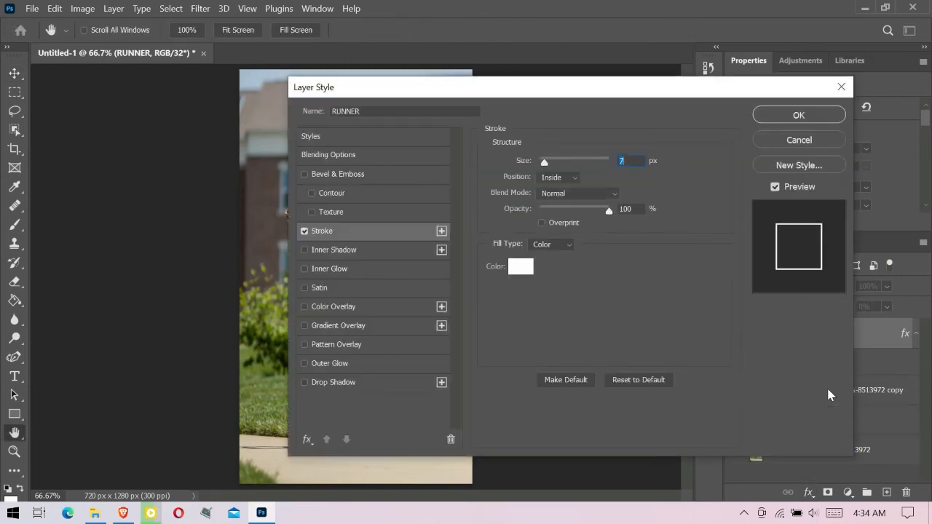
click(522, 271)
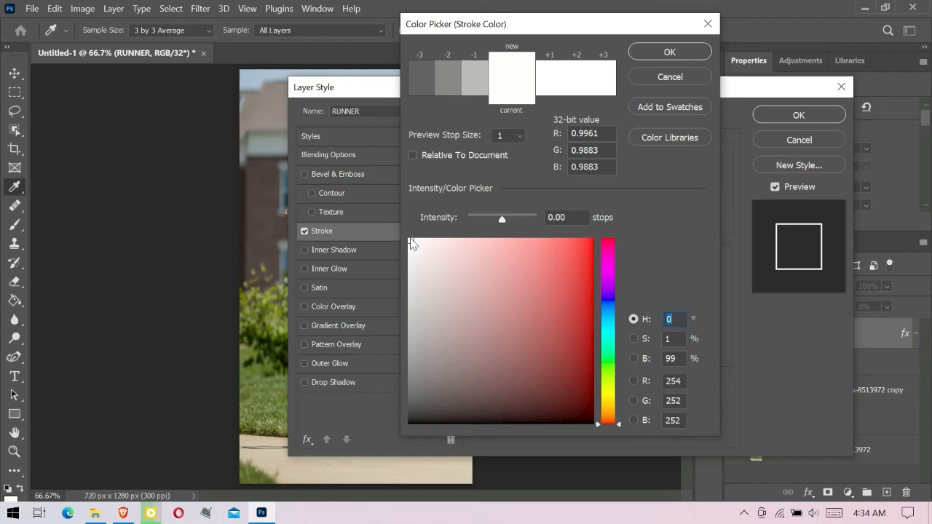
click(411, 241)
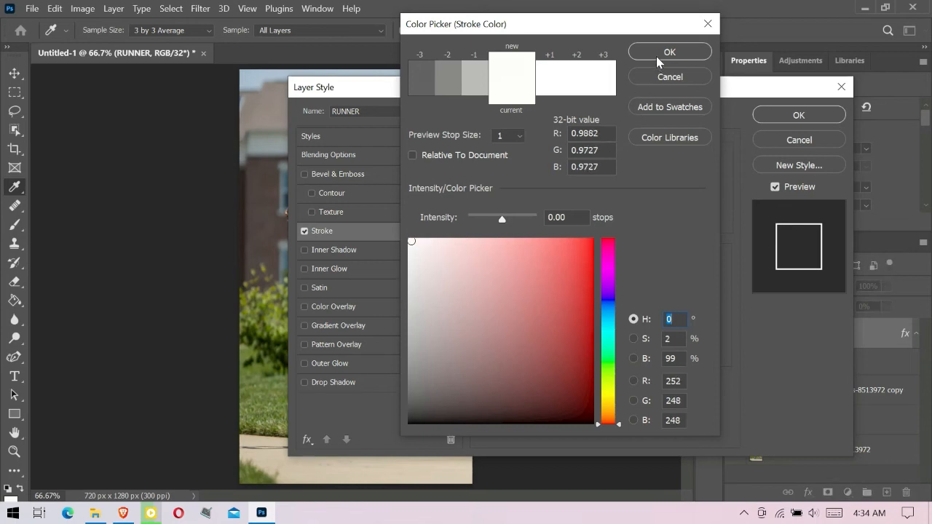
click(656, 55)
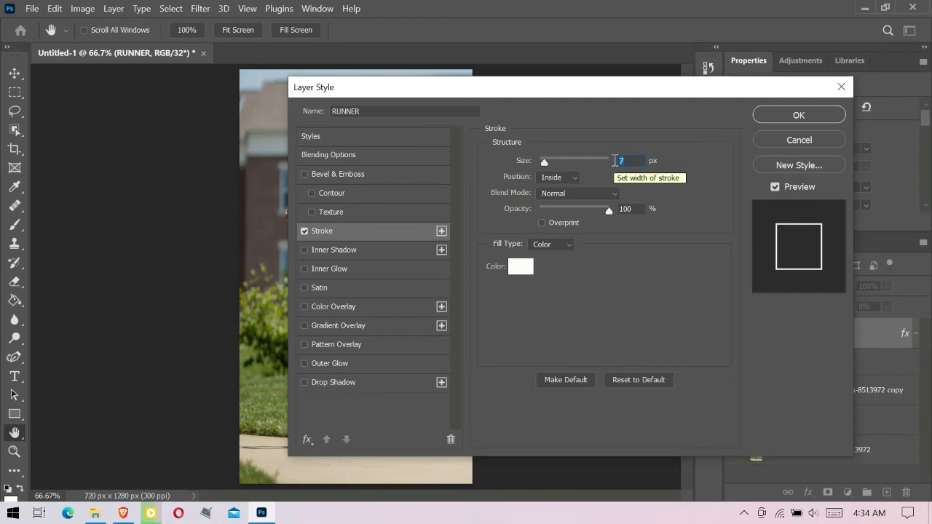
text(5)
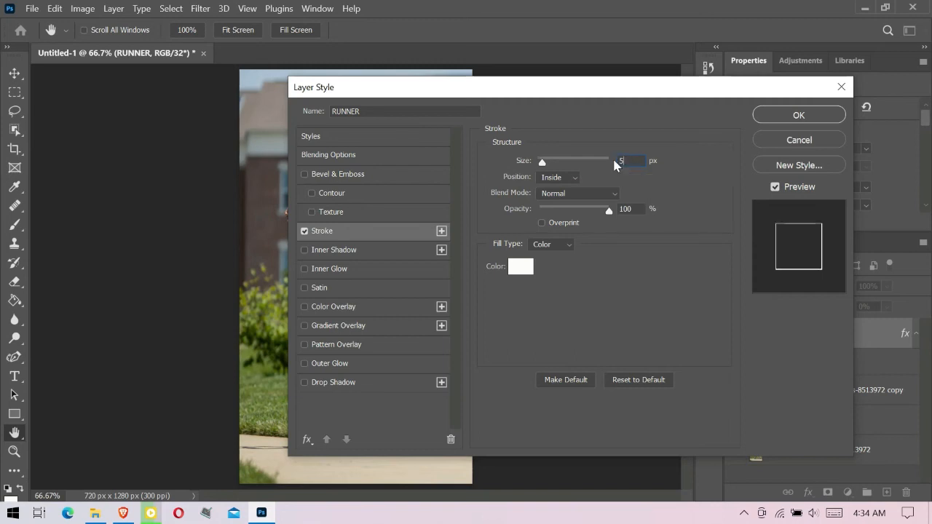
click(782, 112)
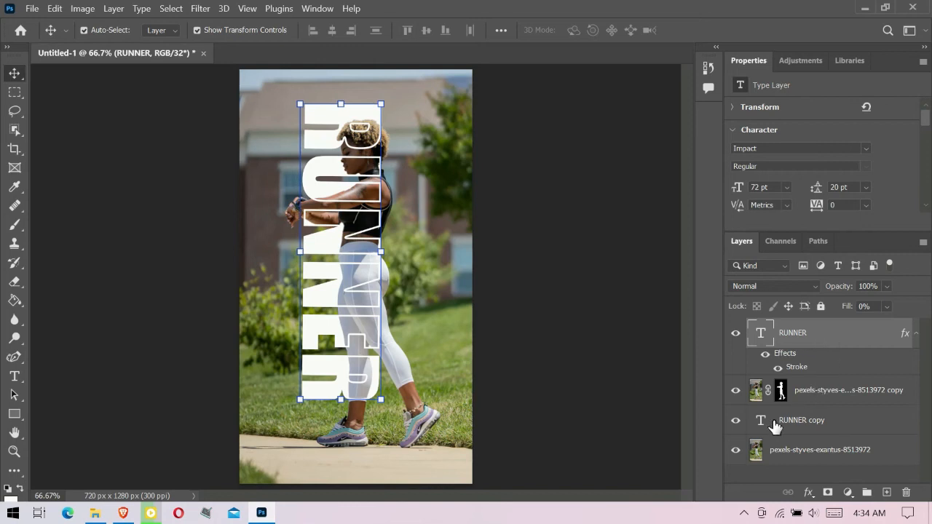
Link the RUNNER and RUNNER copy text layers together, then deselect them.
key(ctrl)
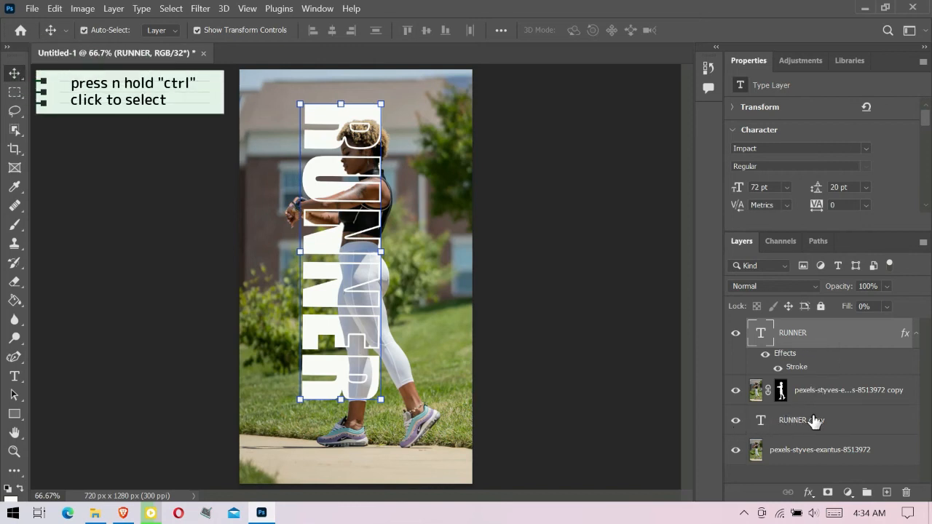
ctrl+click(841, 422)
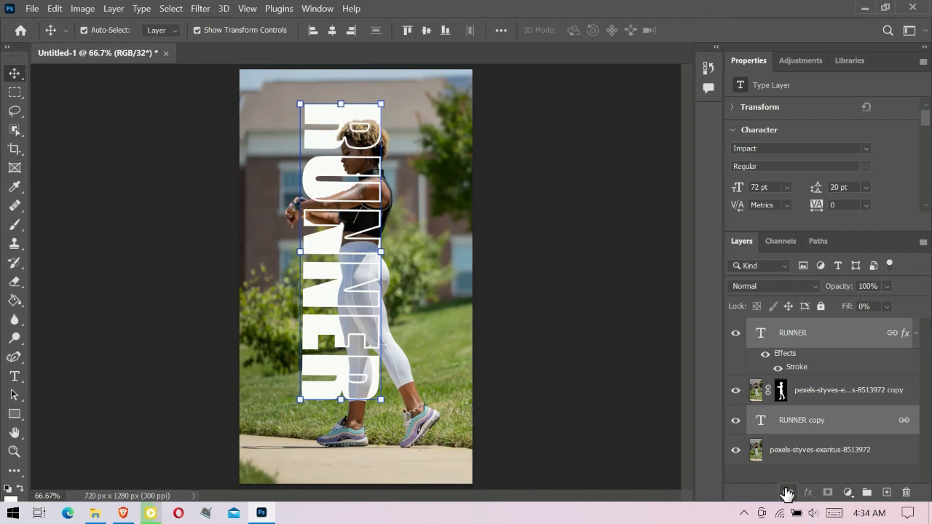
click(787, 494)
click(787, 493)
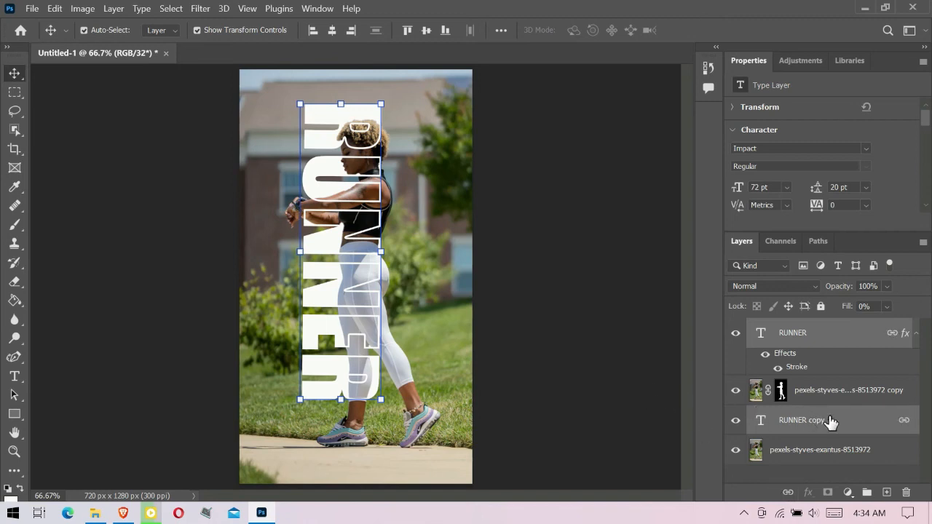
click(582, 371)
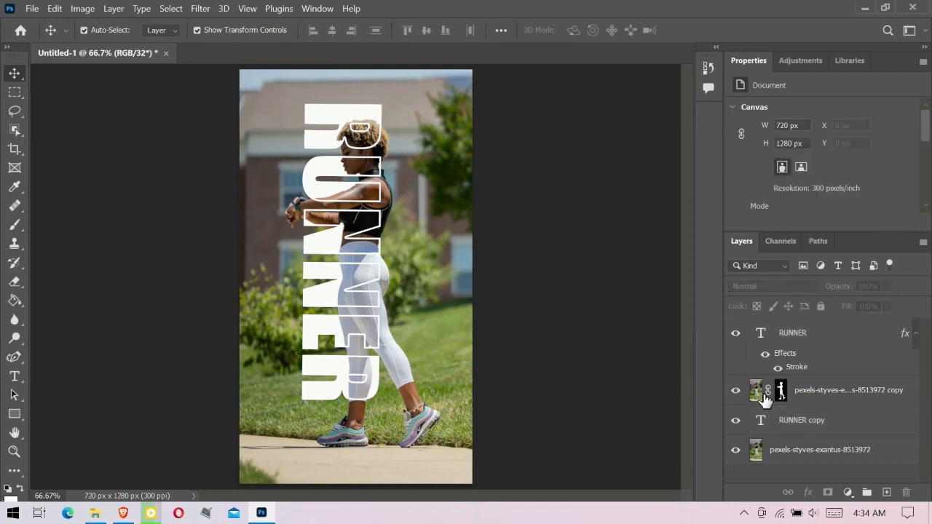
Set the topmost RUNNER layer's stroke size to 2 px.
click(838, 418)
click(828, 337)
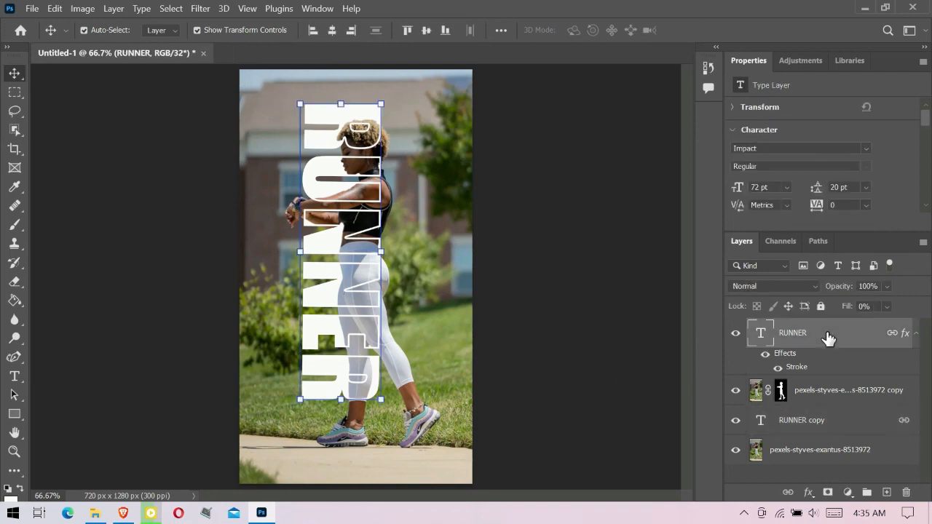
click(807, 496)
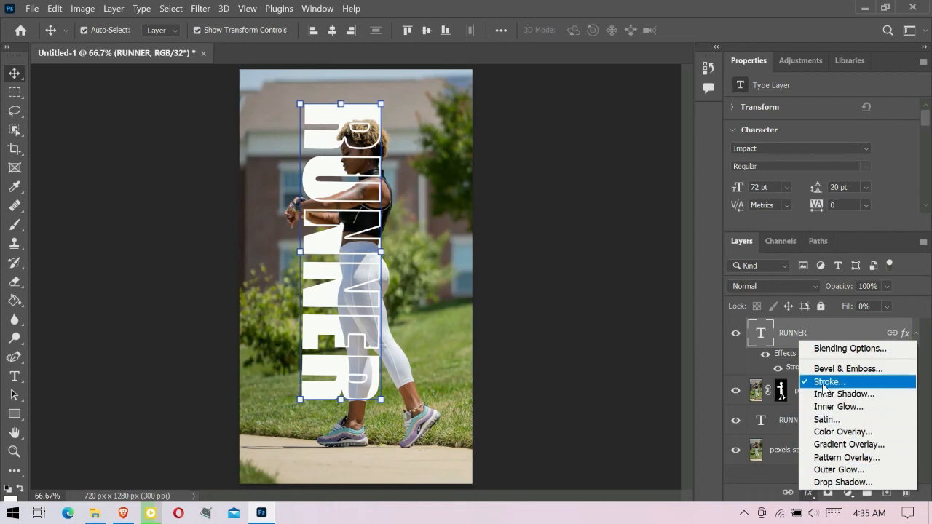
click(823, 382)
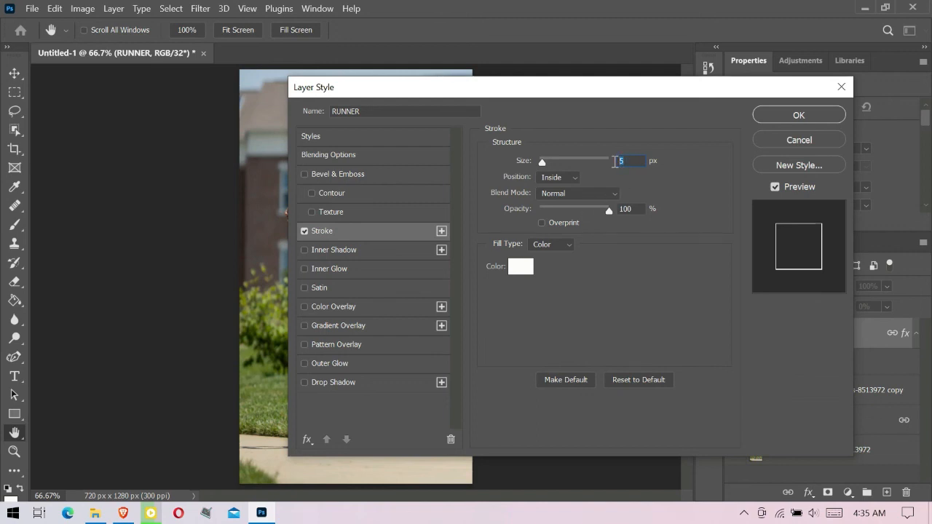
text(2)
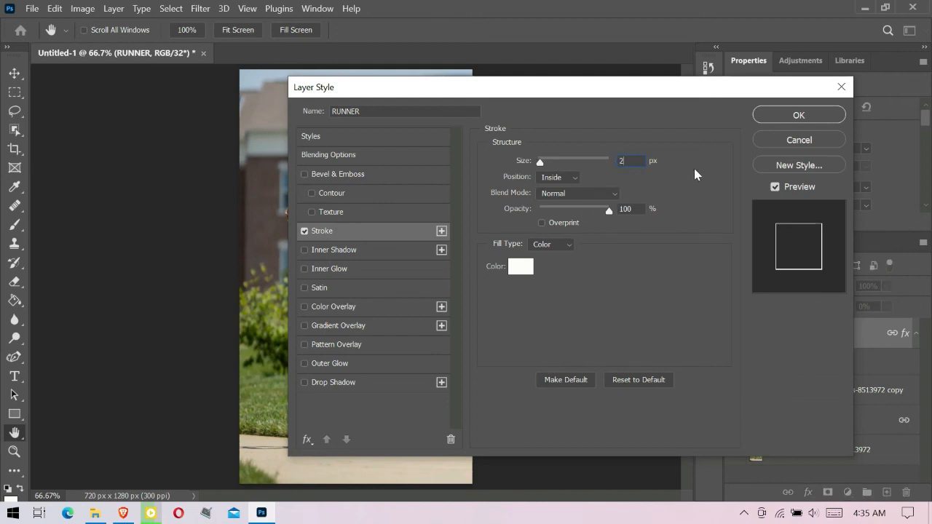
click(777, 120)
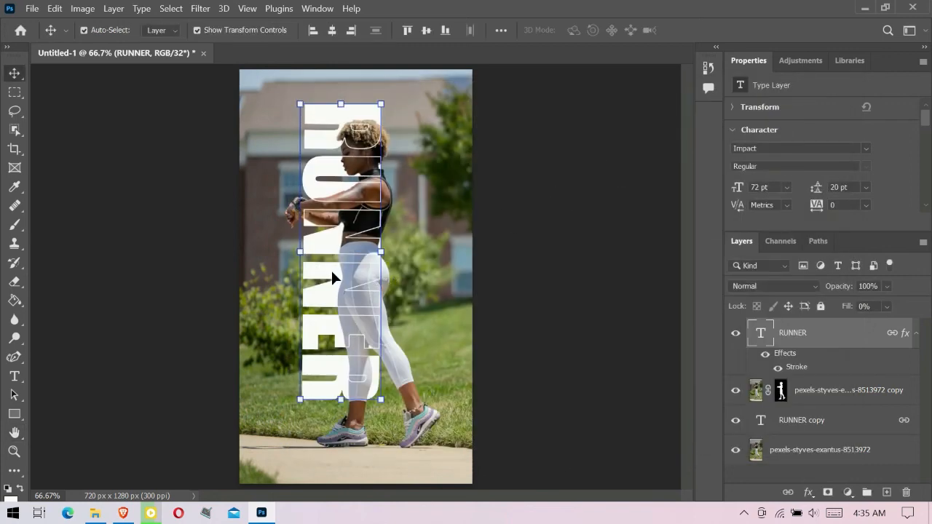
Move the linked RUNNER texts slightly right and down so they centre on the woman, and deselect them.
drag(331, 277, 348, 288)
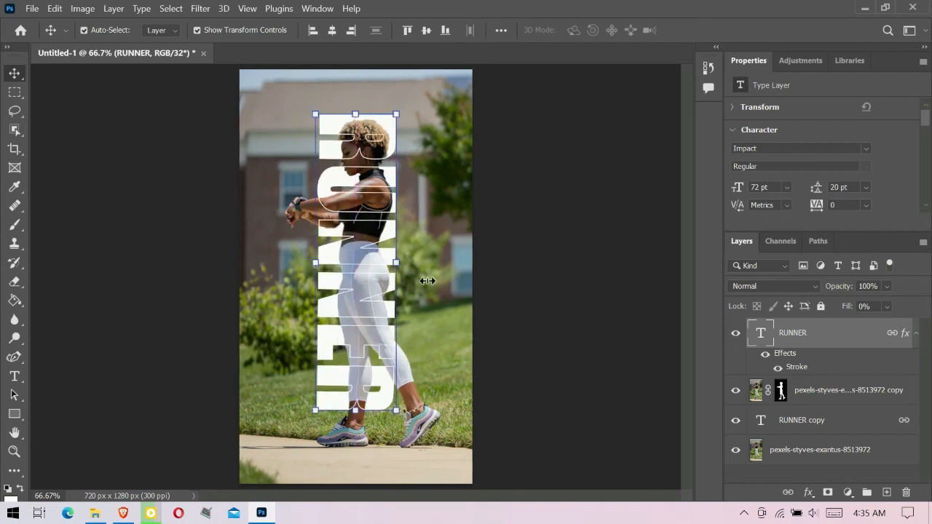
click(513, 257)
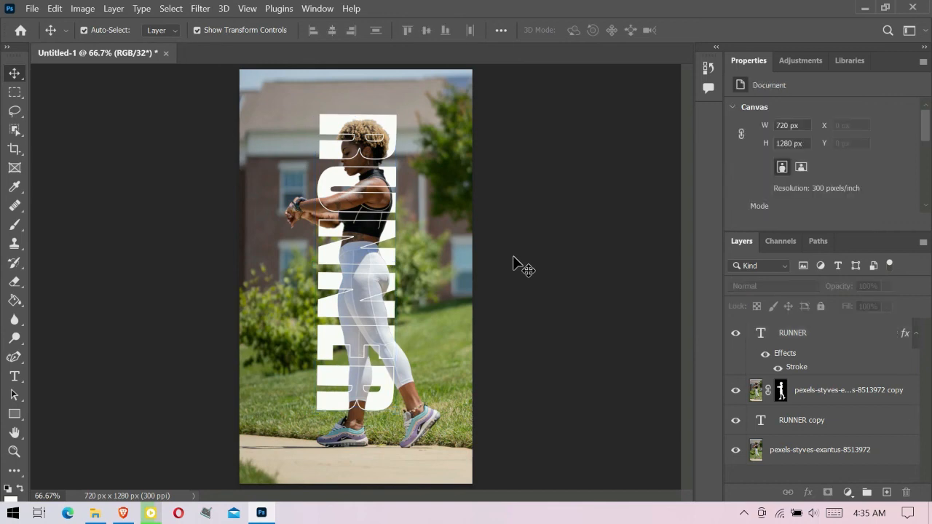